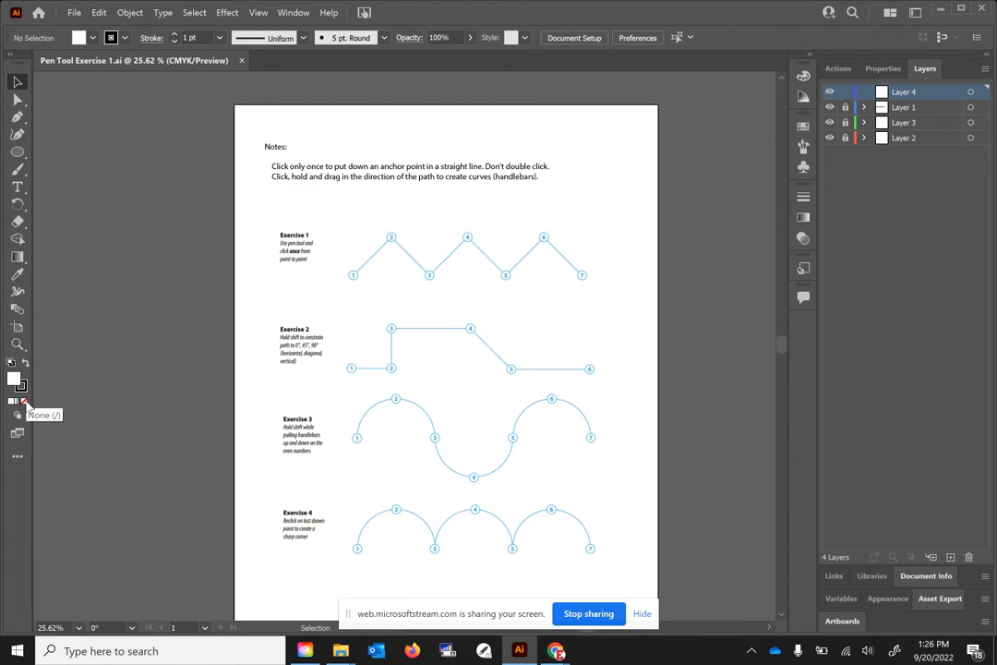
# Step: Set the fill to None for the Exercise 1 tracing
pyautogui.click(25, 403)
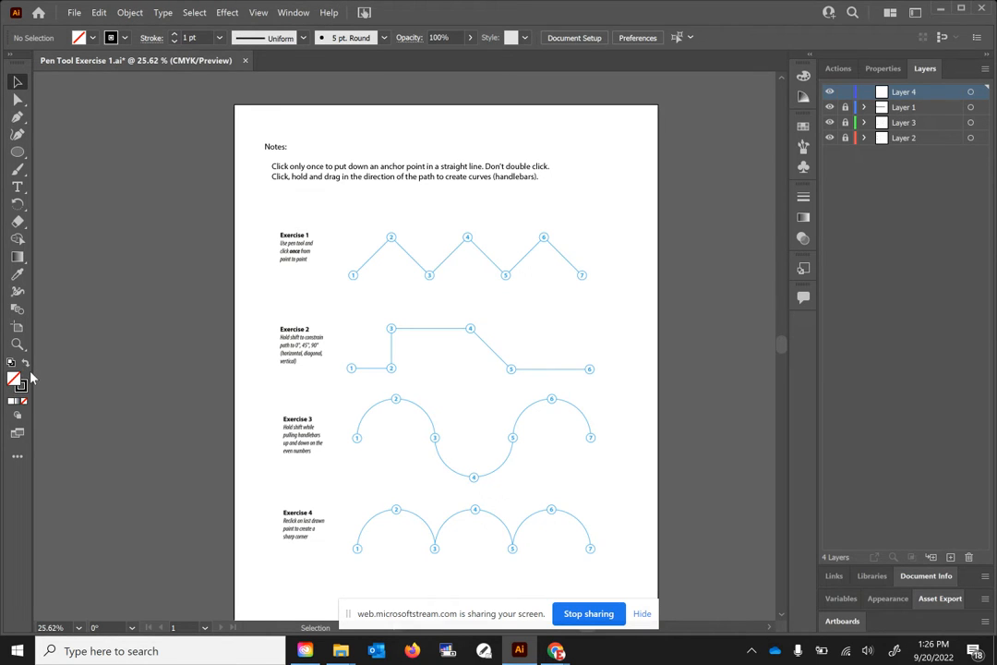
pyautogui.click(18, 118)
pyautogui.click(16, 344)
pyautogui.click(369, 270)
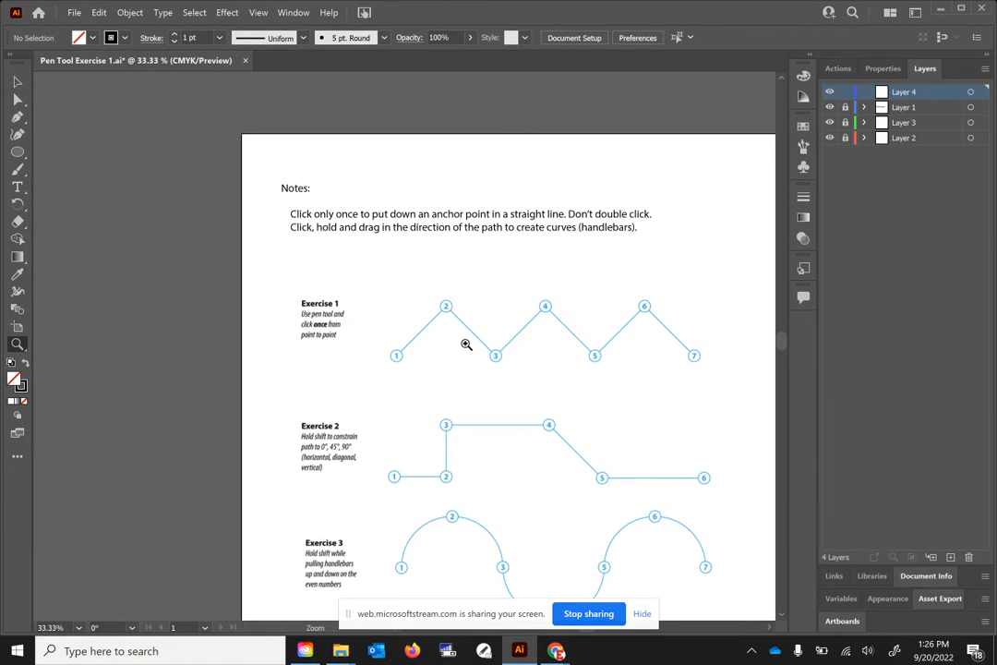
pyautogui.click(466, 343)
pyautogui.click(404, 363)
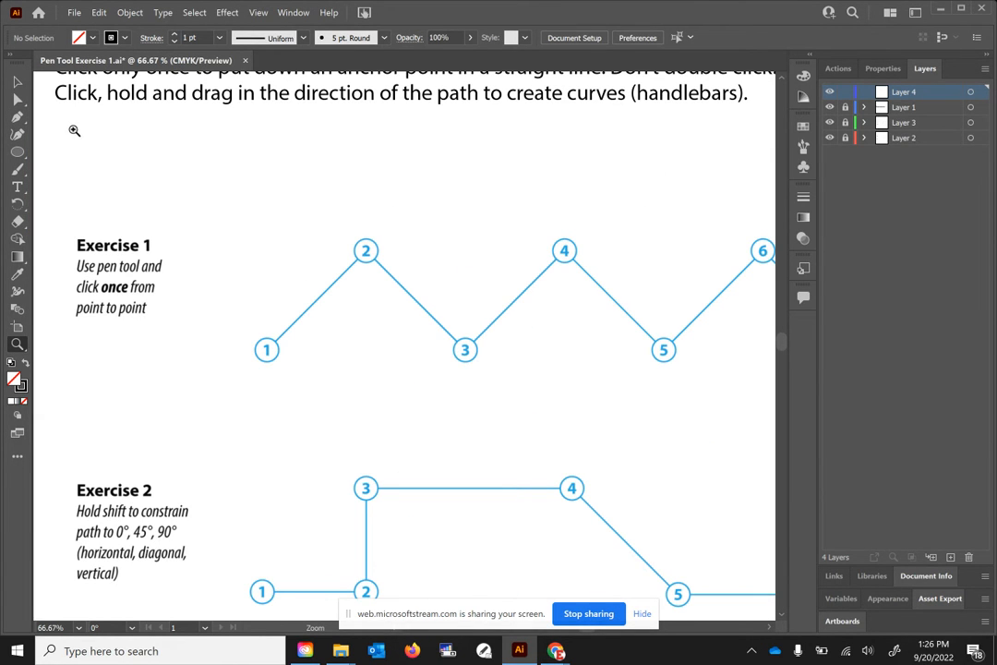
pyautogui.click(17, 118)
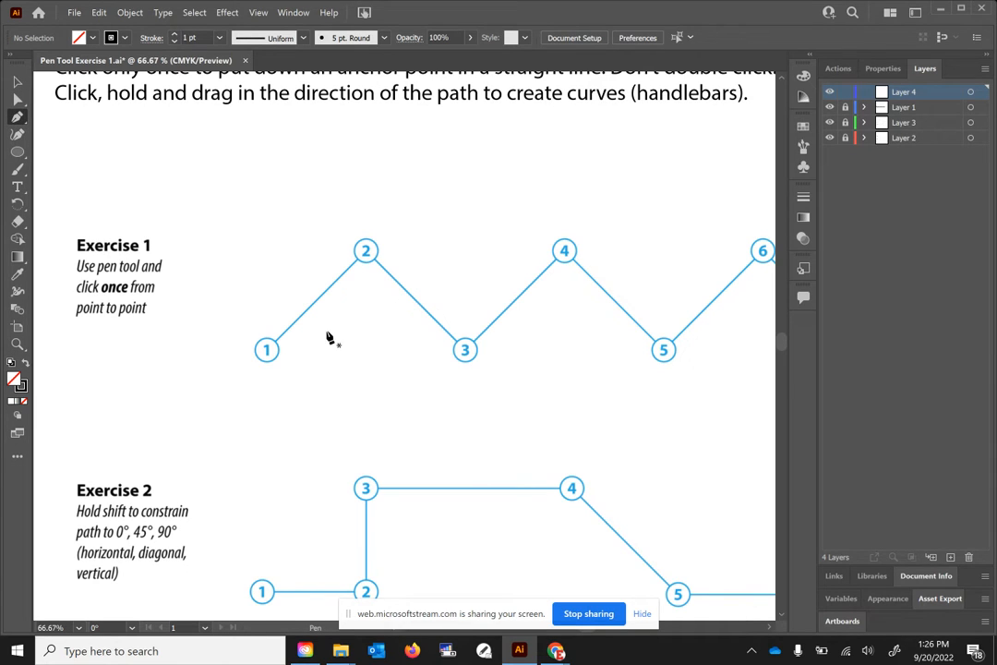
pyautogui.click(267, 351)
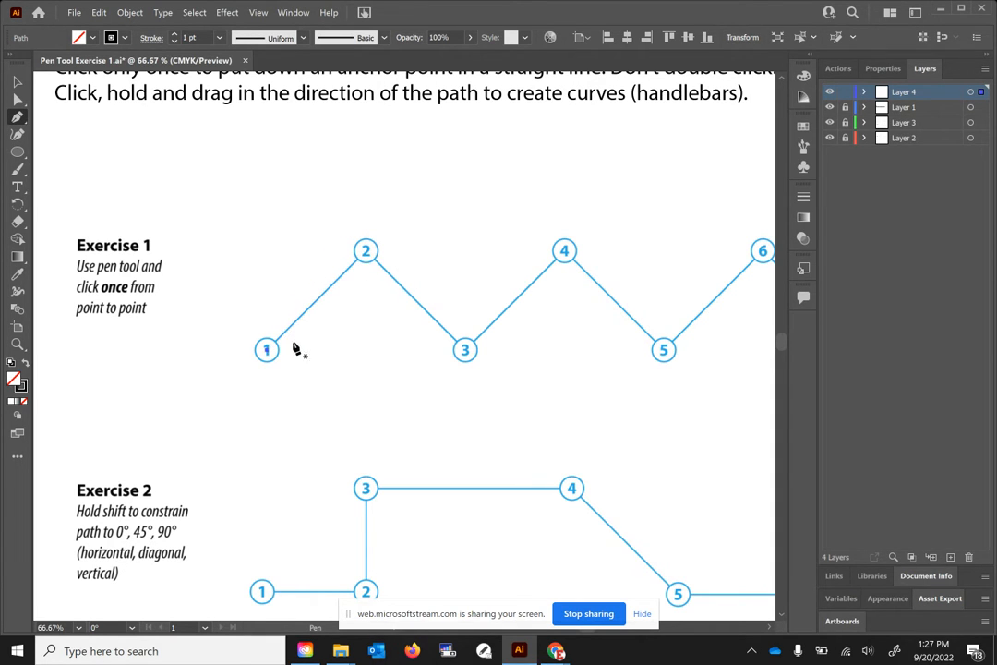
pyautogui.click(17, 81)
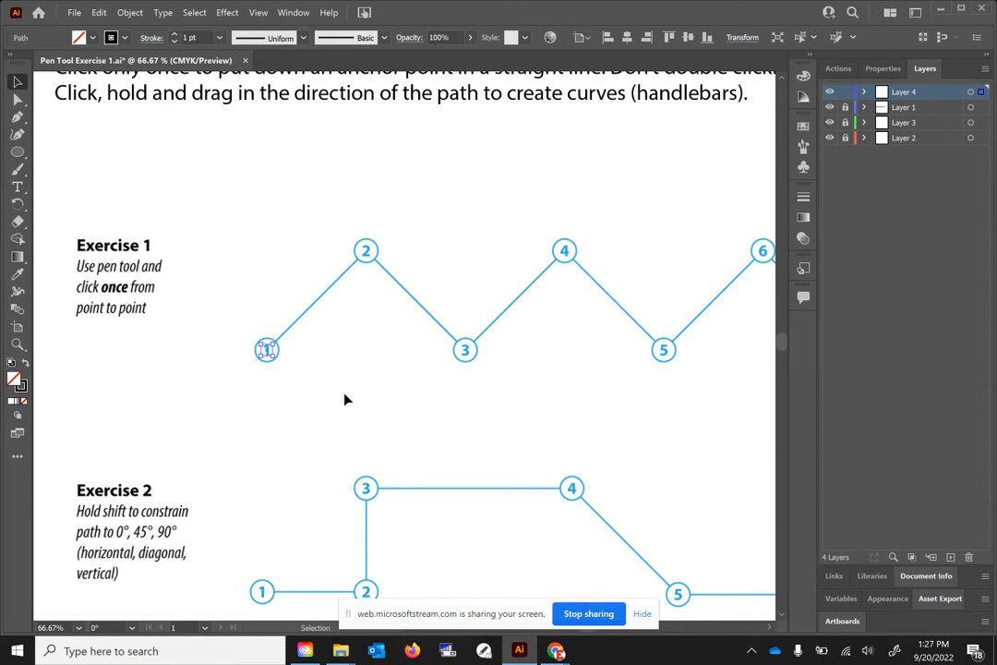
pyautogui.click(191, 319)
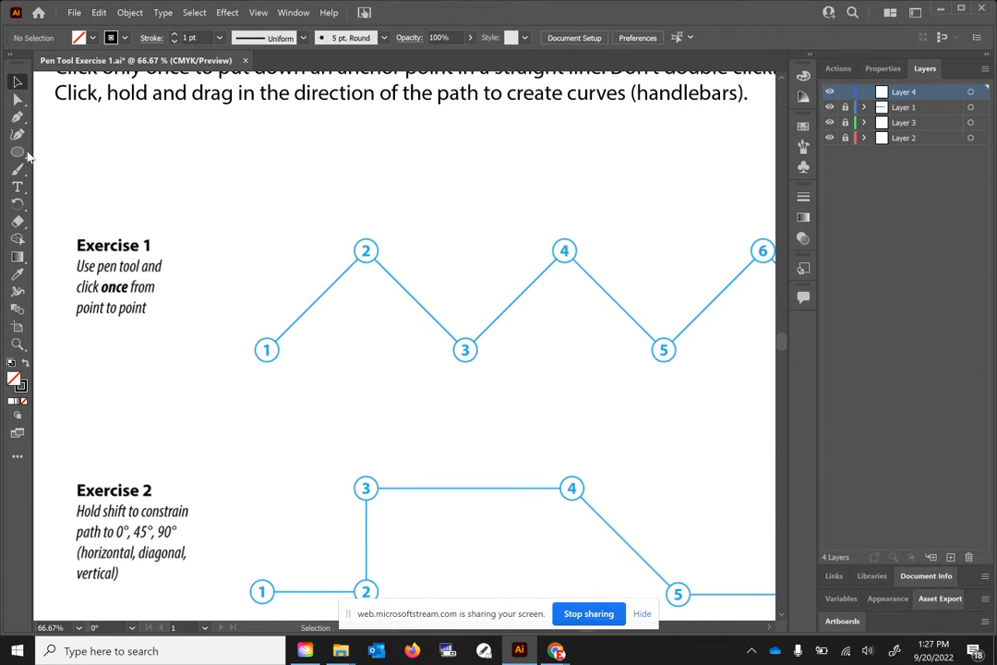
# Step: Trace the Exercise 1 zigzag with the Pen tool using straight segments from point 1 through point 6, and end the path
pyautogui.click(17, 117)
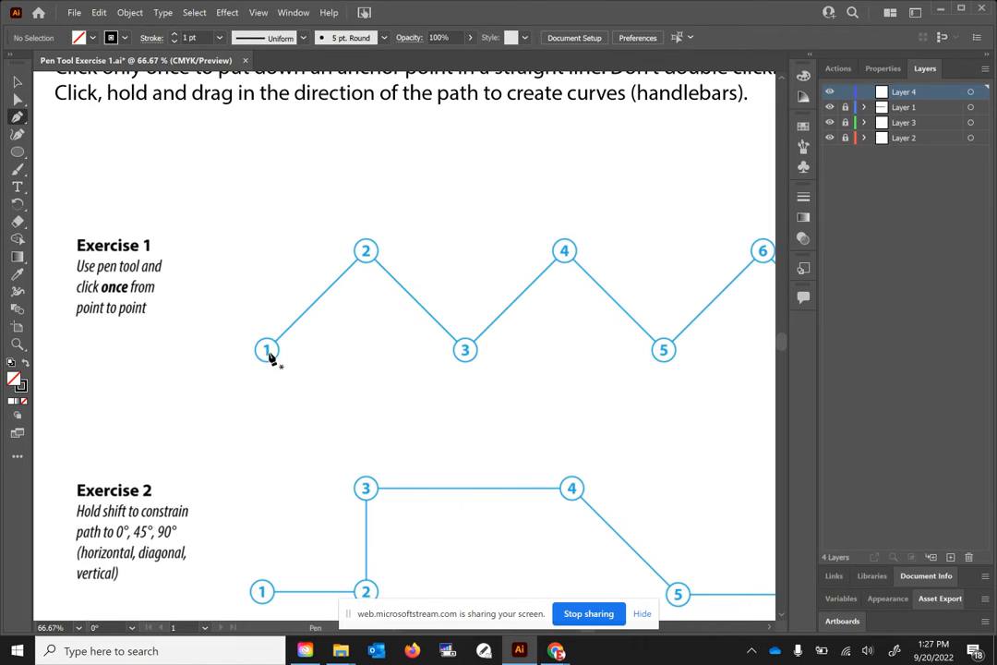
pyautogui.click(267, 352)
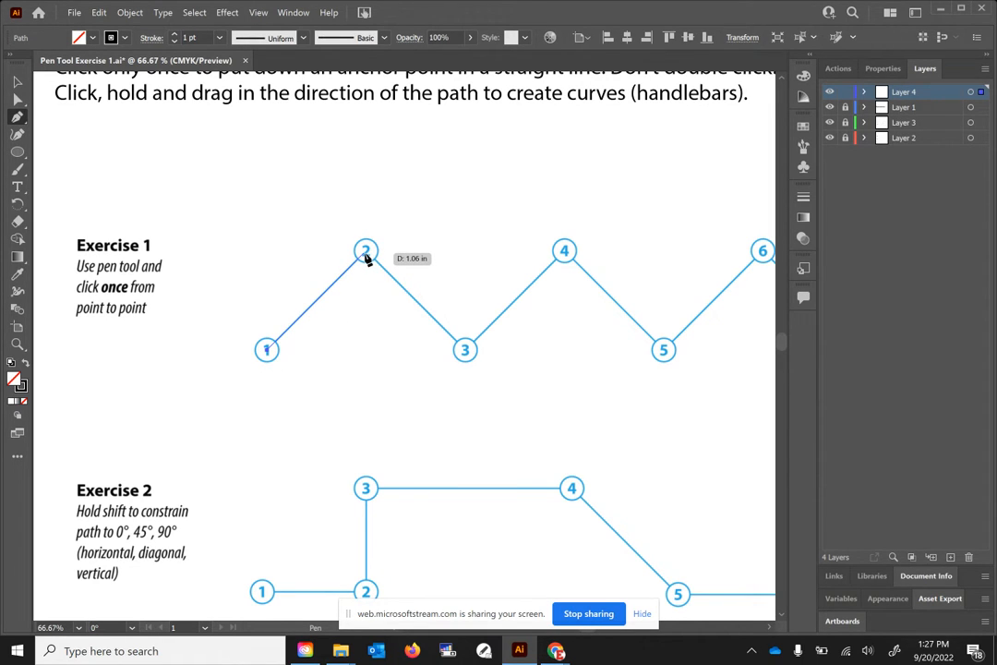
pyautogui.click(367, 253)
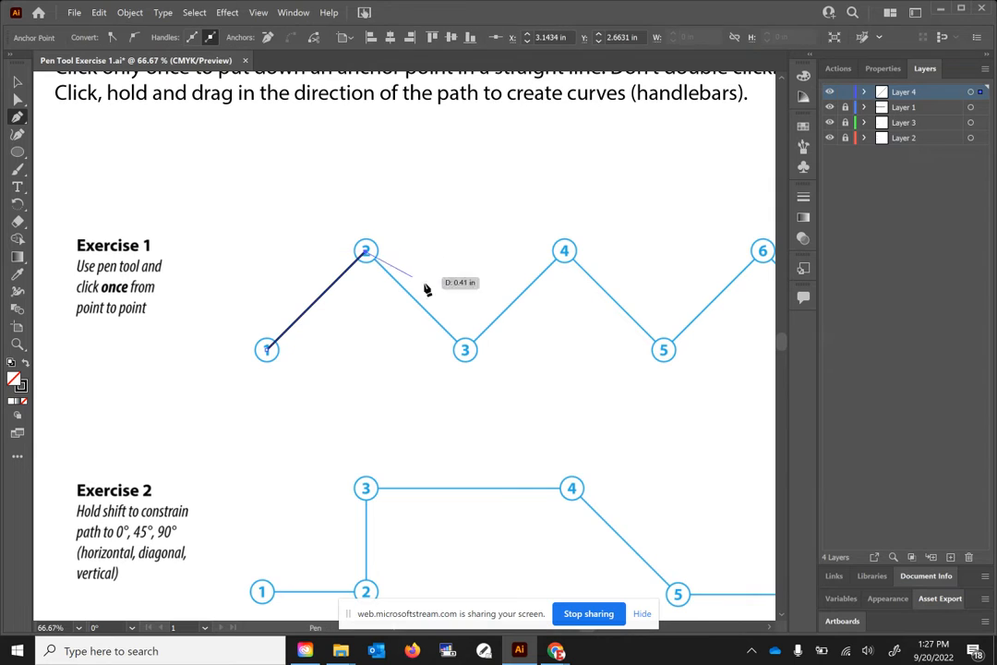
pyautogui.click(466, 350)
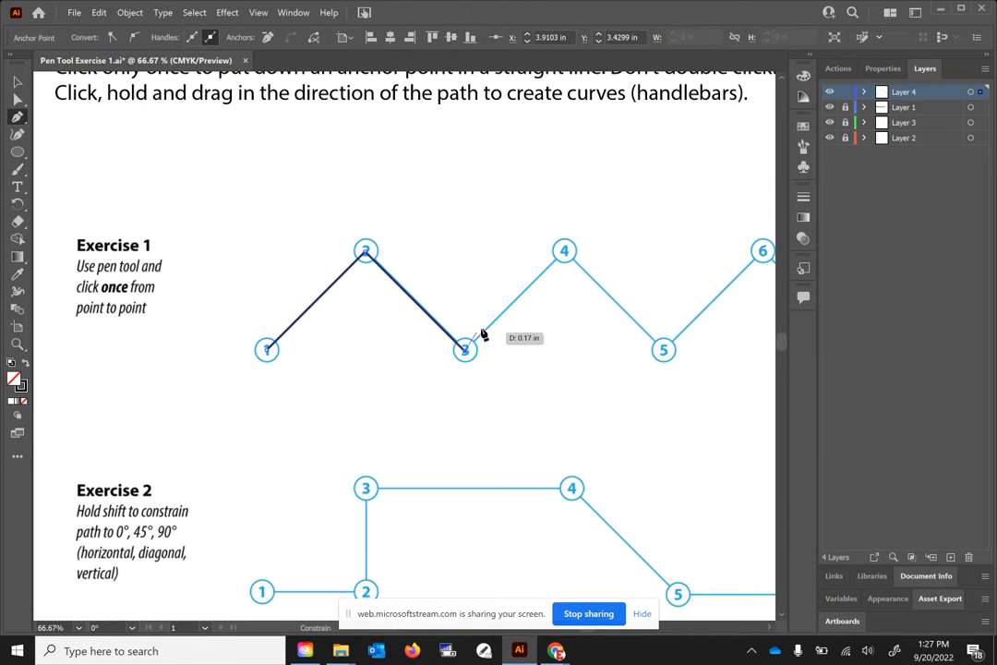
pyautogui.click(565, 253)
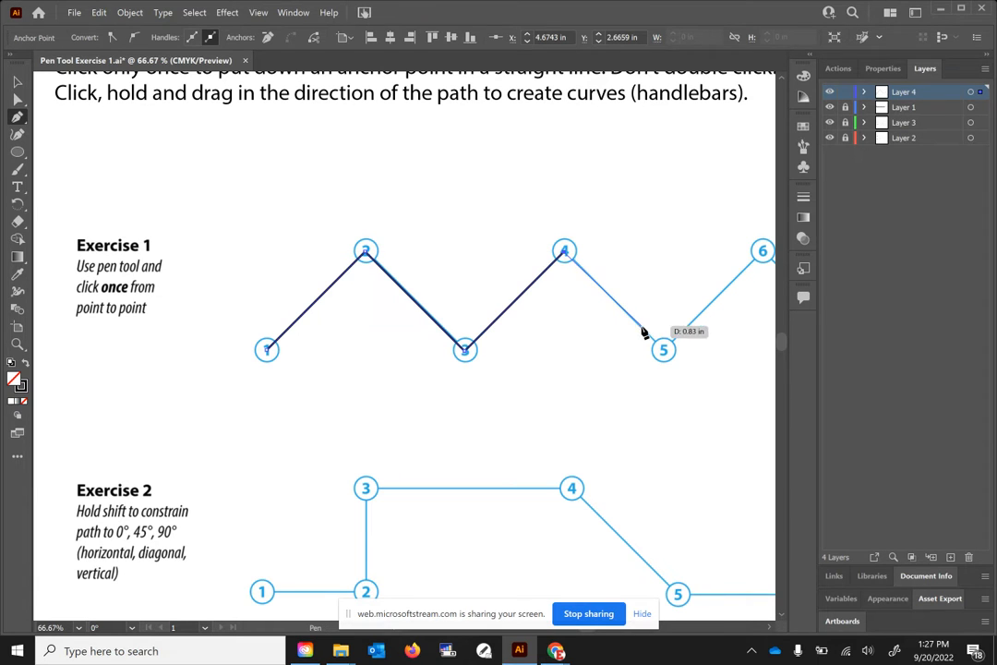
pyautogui.click(664, 352)
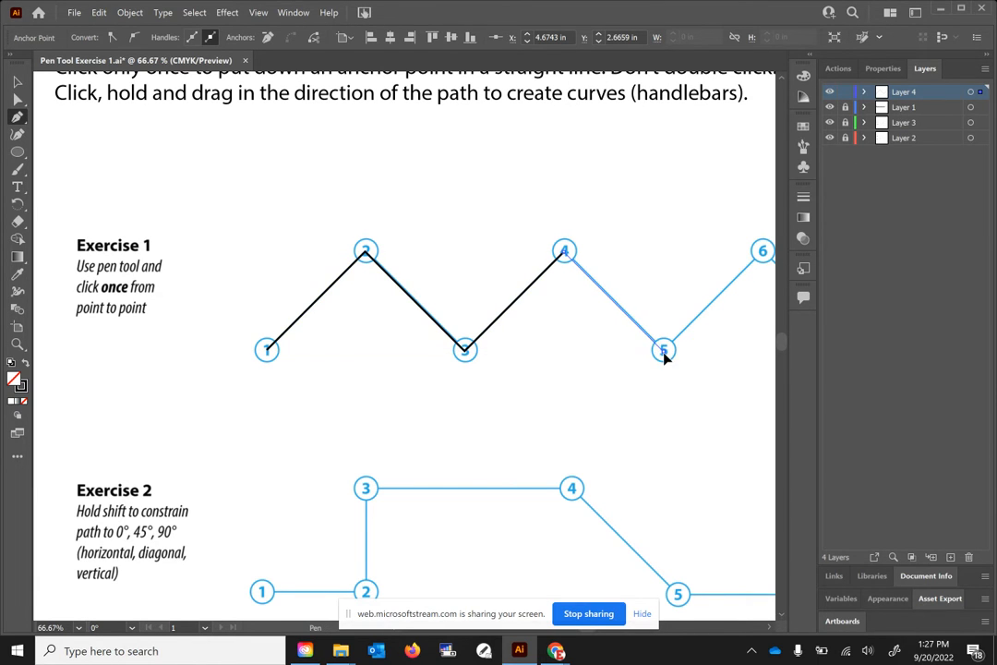
pyautogui.click(764, 252)
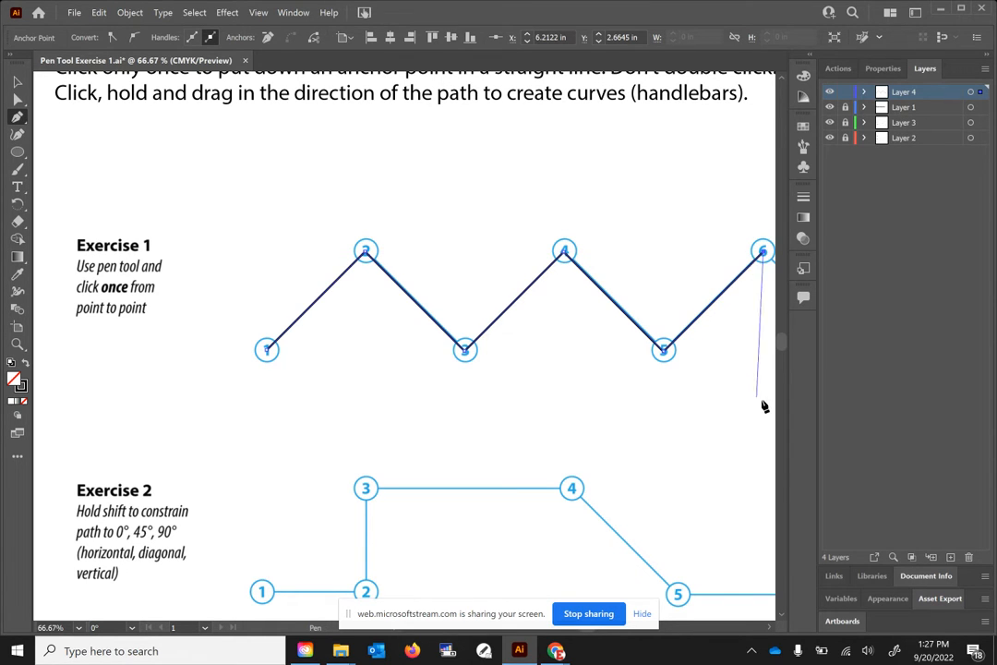
pyautogui.press('Escape')
# Step: Shift the zigzag path's anchor at point 4 slightly right with Direct Selection, to about X 4.74 in, Y 2.66 in
pyautogui.click(14, 343)
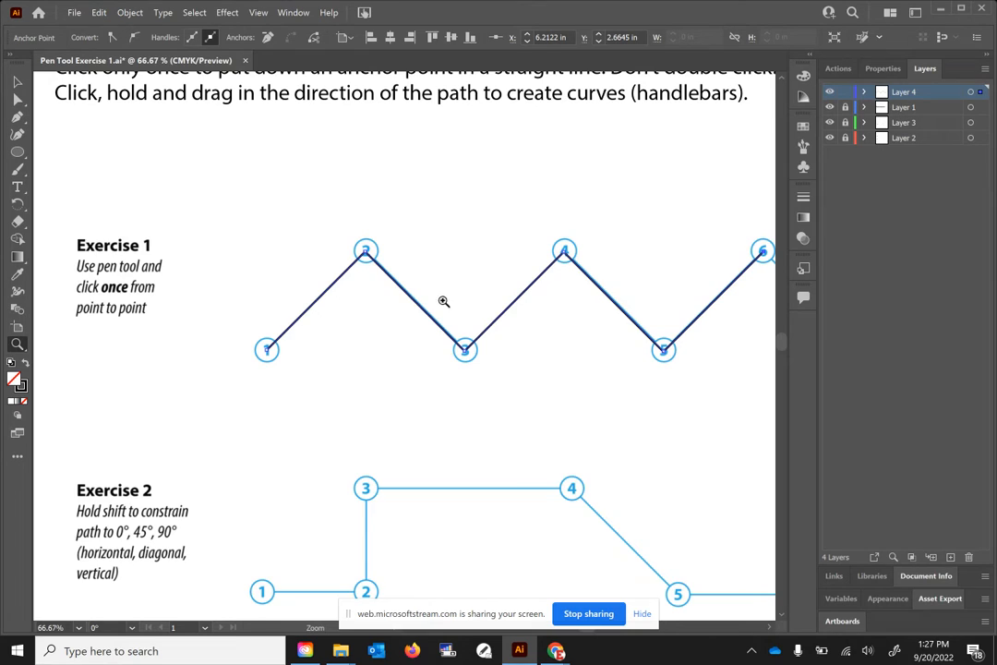
pyautogui.click(435, 322)
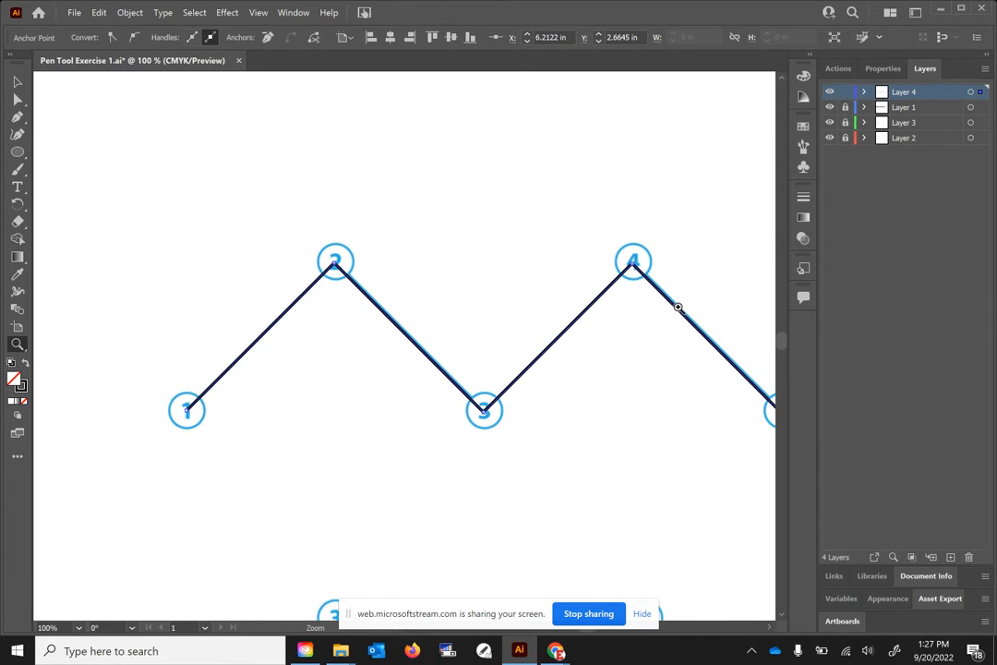
pyautogui.click(17, 100)
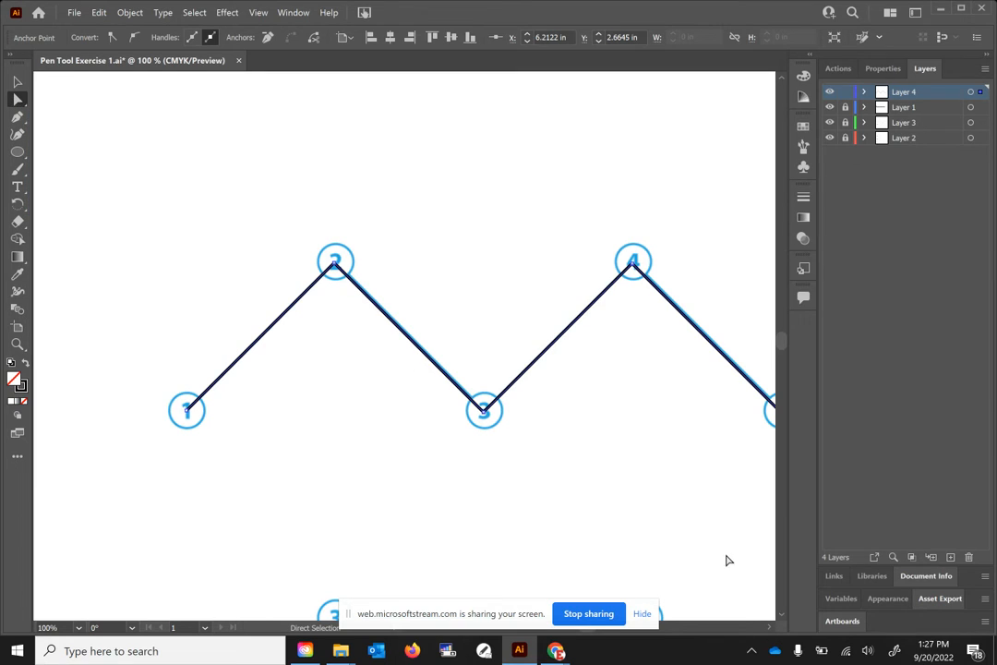
pyautogui.hscroll(3, 771, 631)
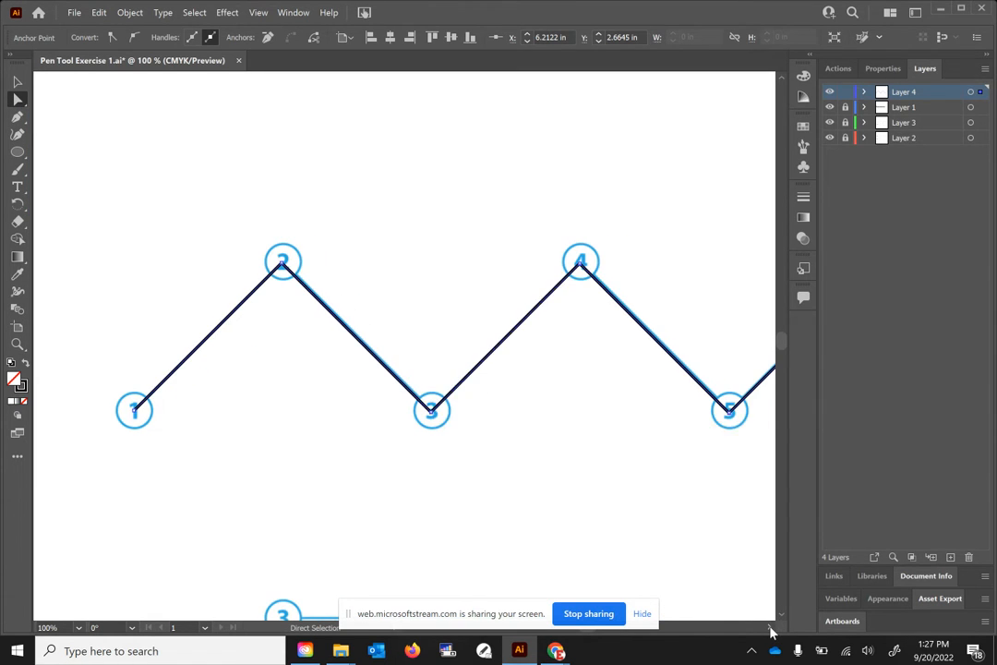
pyautogui.click(564, 265)
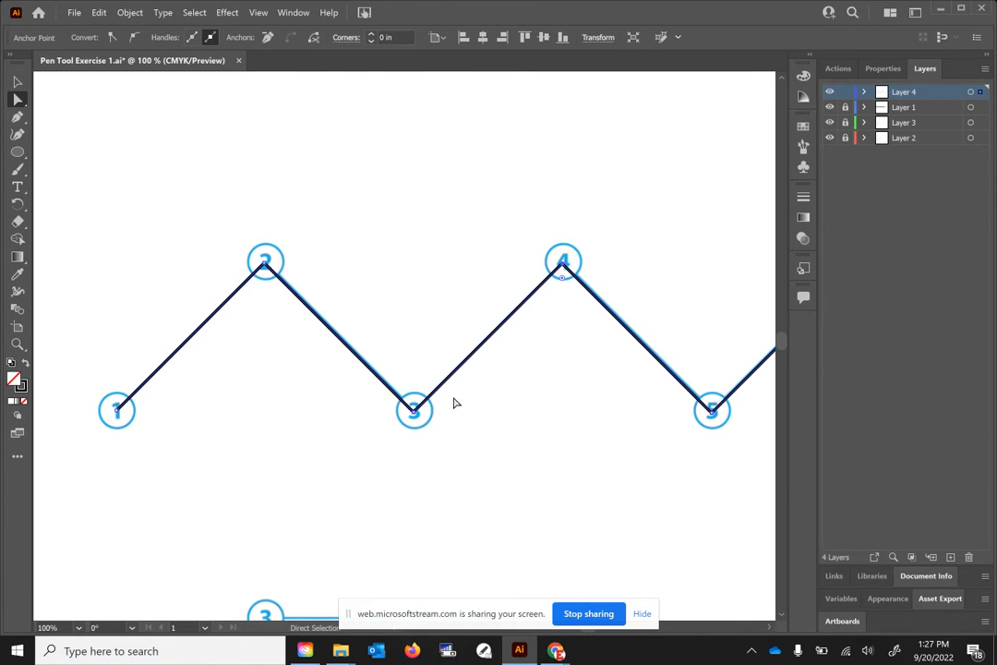
pyautogui.click(564, 265)
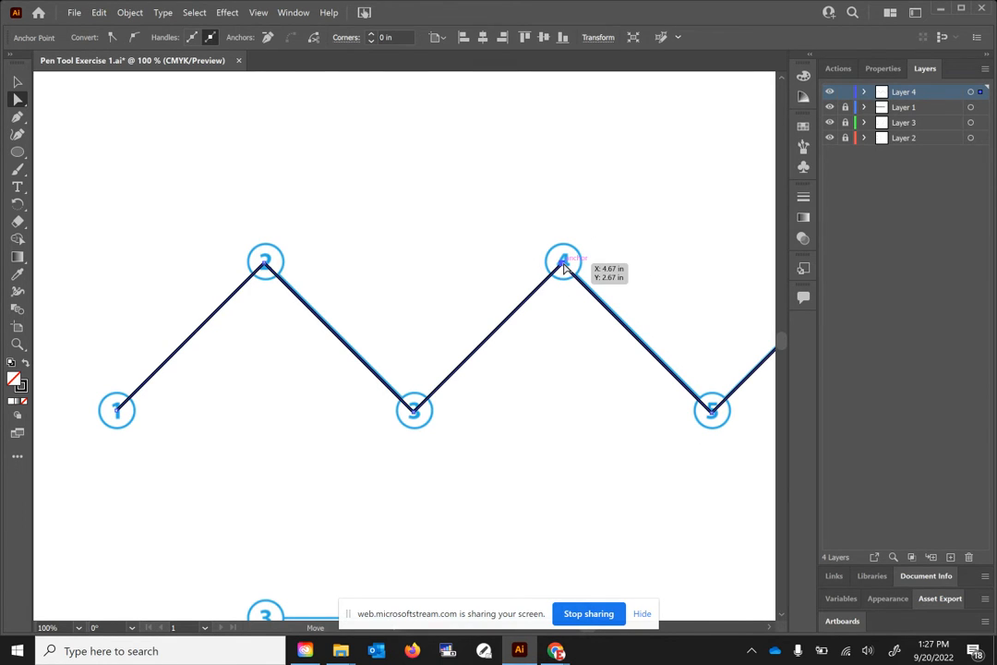
pyautogui.moveTo(566, 267); pyautogui.dragTo(573, 266)
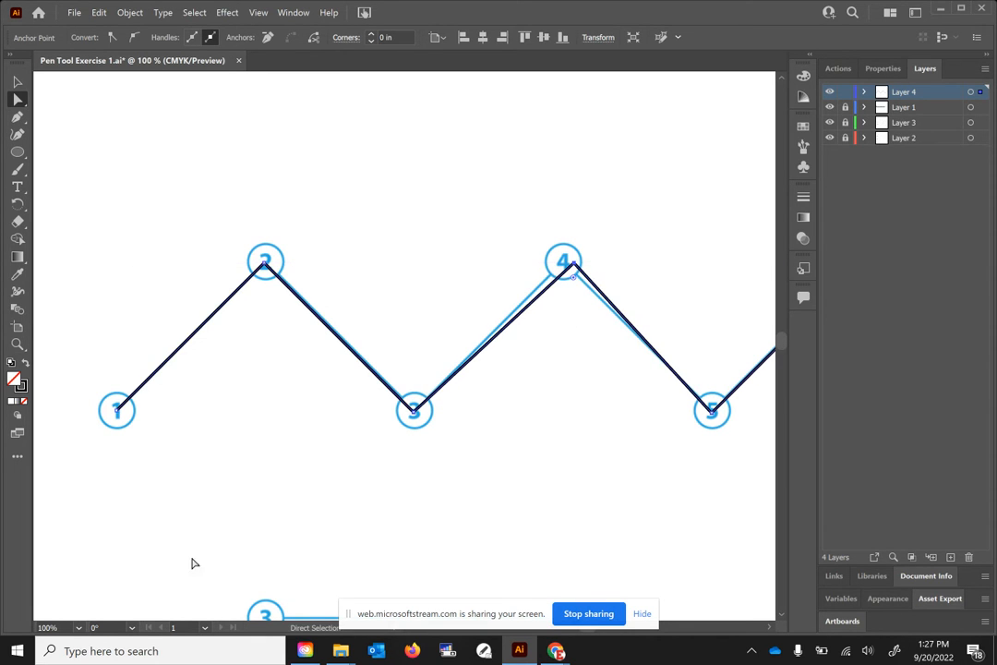
# Step: Trace the Exercise 2 path with the Pen tool from point 1 through point 6, constraining segments to 0°, 45° and 90°, and end the path
pyautogui.click(16, 347)
pyautogui.keyDown('alt'); pyautogui.click(564, 358); pyautogui.keyUp('alt')
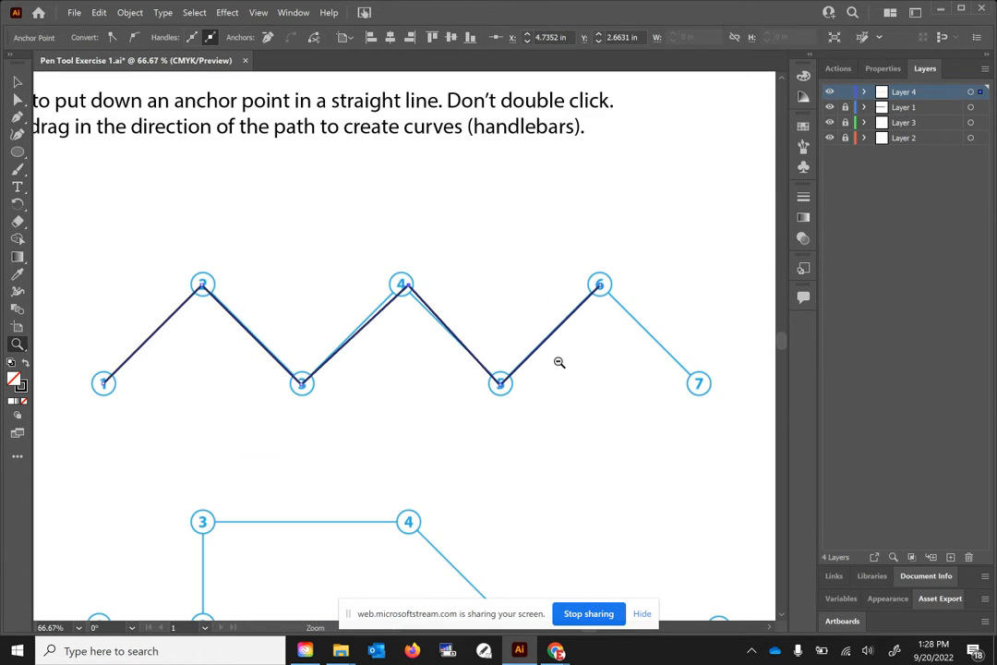
pyautogui.keyDown('alt'); pyautogui.click(335, 483); pyautogui.keyUp('alt')
pyautogui.keyDown('alt'); pyautogui.click(283, 479); pyautogui.keyUp('alt')
pyautogui.click(366, 383)
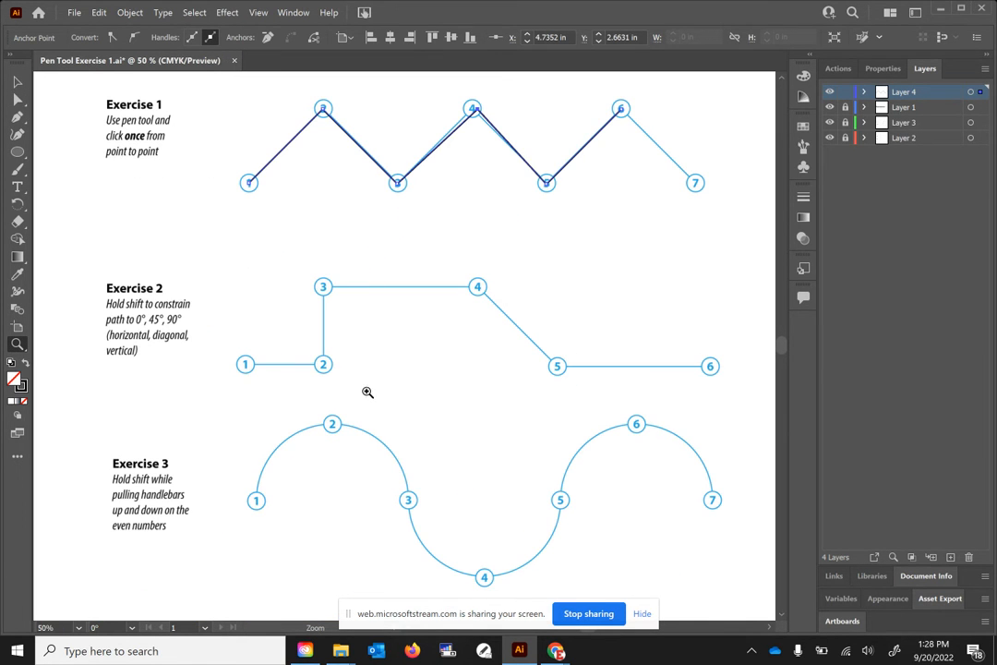
pyautogui.click(16, 117)
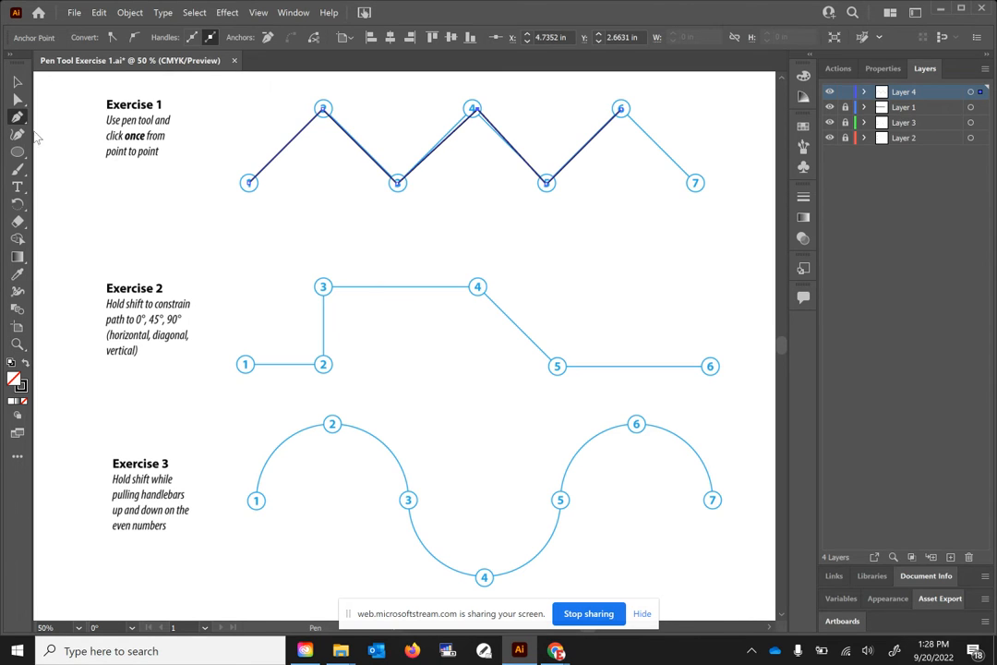
pyautogui.click(243, 366)
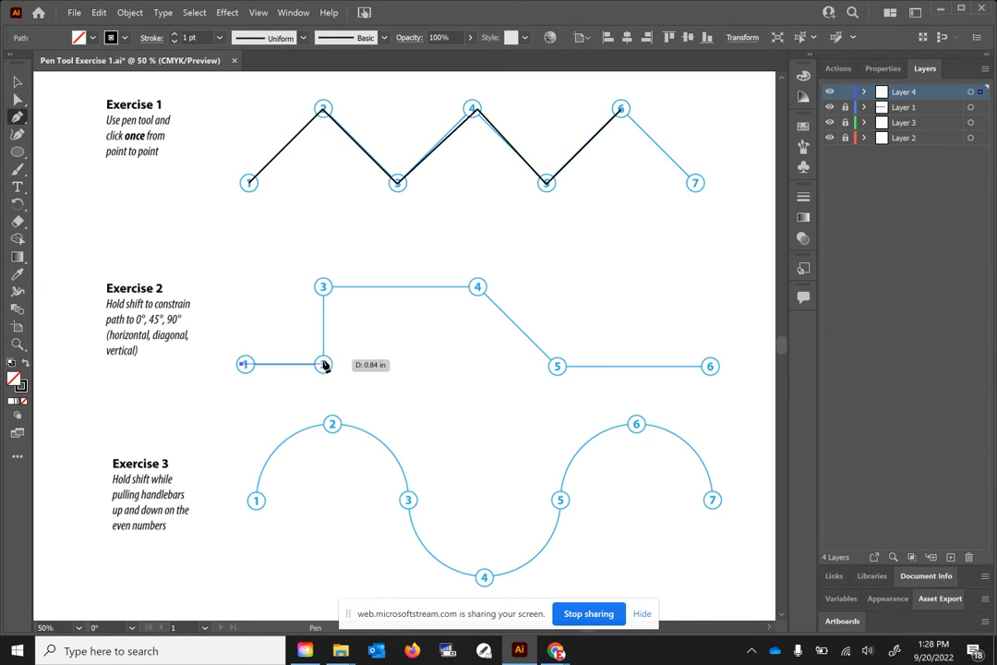
pyautogui.click(323, 366)
pyautogui.click(324, 288)
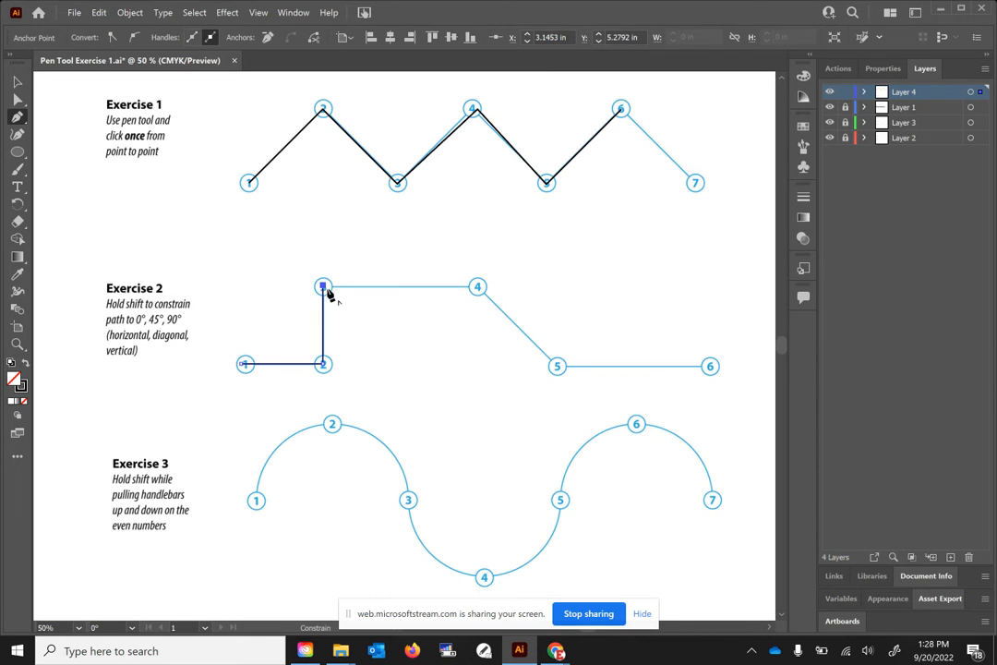
pyautogui.click(478, 287)
pyautogui.click(558, 367)
pyautogui.click(710, 366)
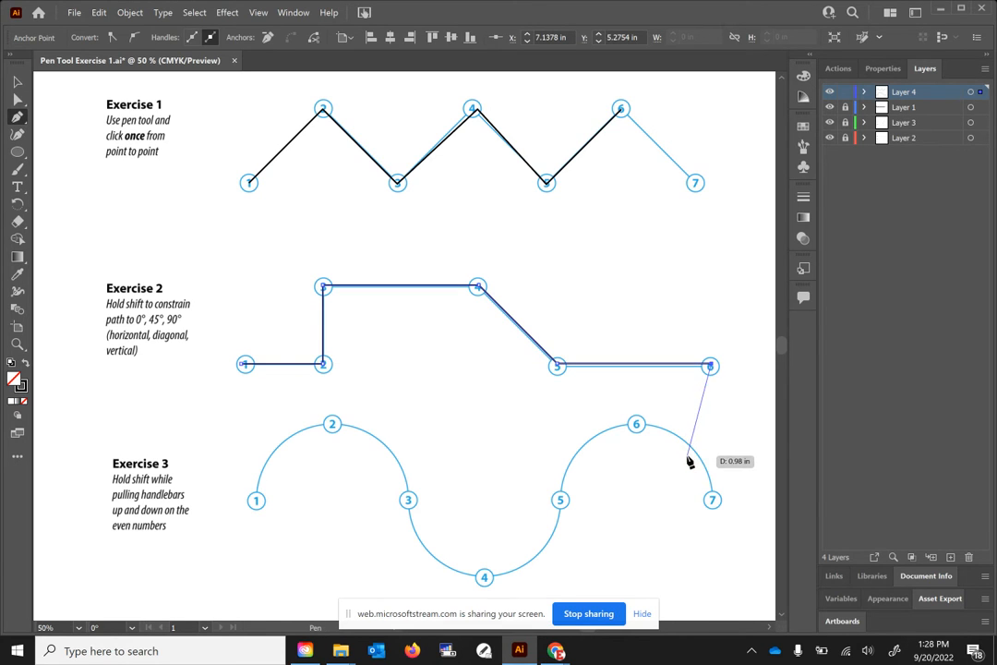
pyautogui.press('Escape')
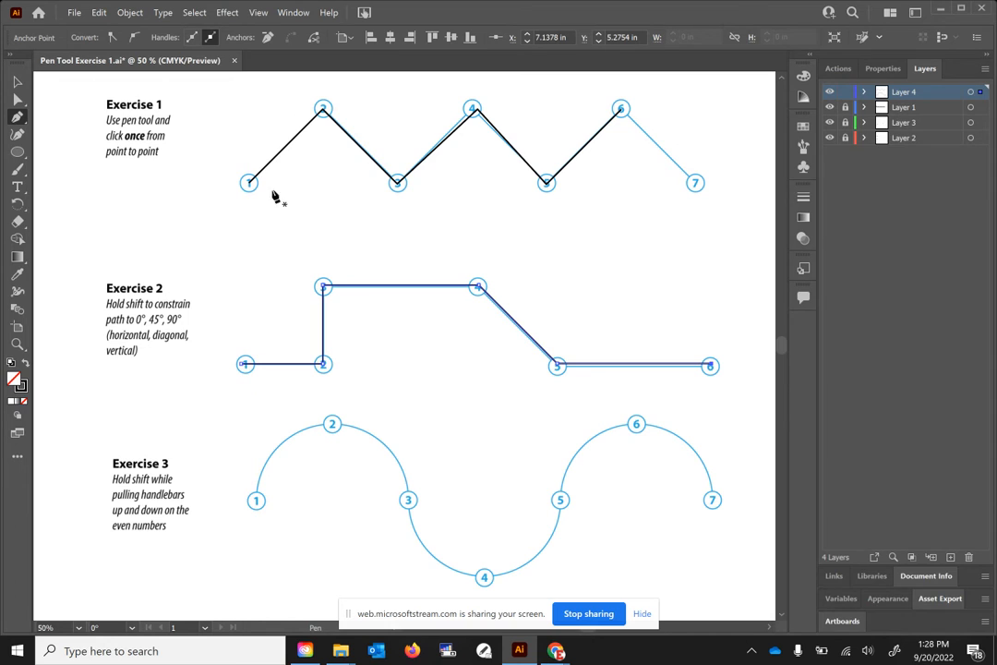
# Step: Dismiss the mail notification overlapping the Exercise 3 area
pyautogui.scroll(-3, 357, 378)
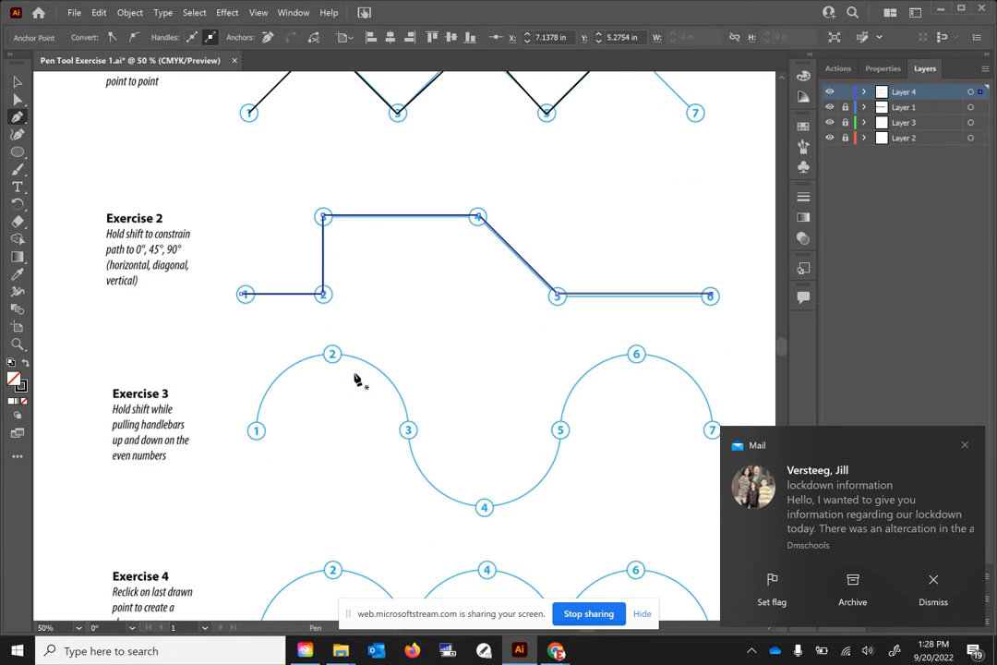
pyautogui.scroll(-2, 356, 379)
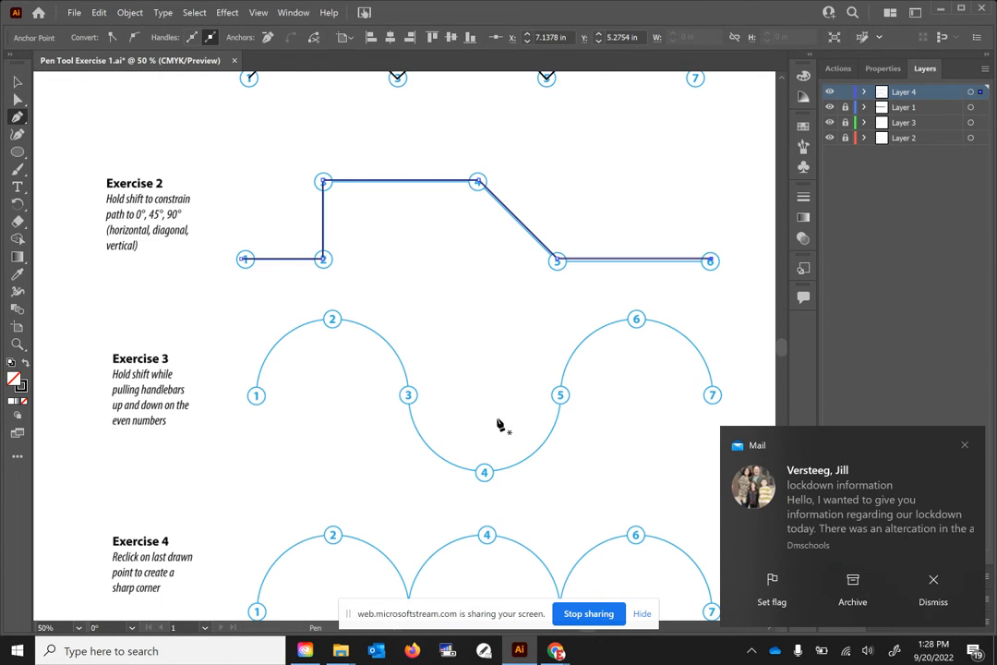
pyautogui.click(966, 447)
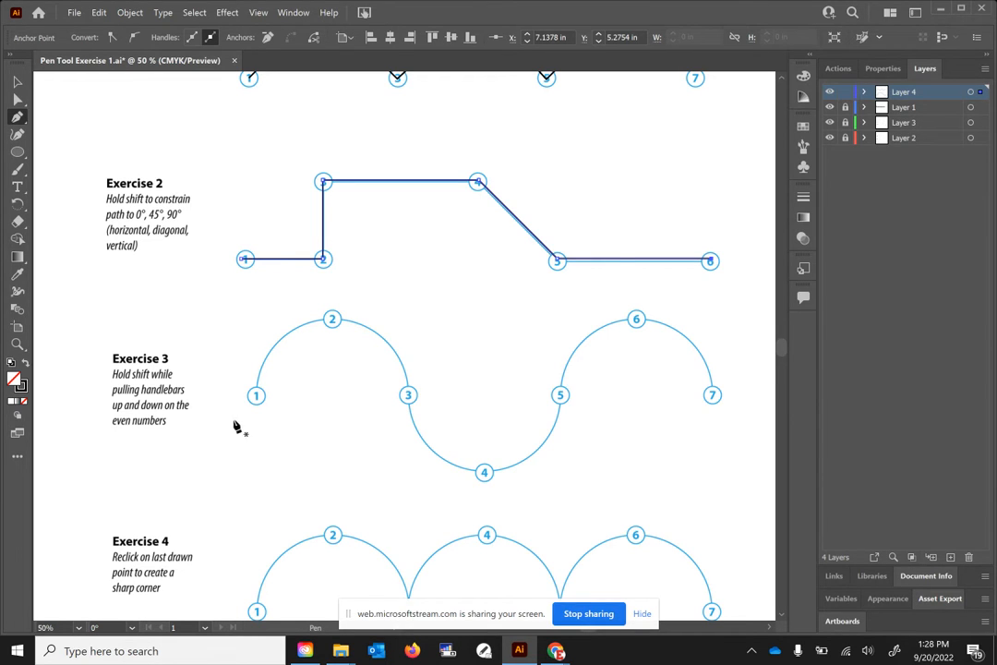
# Step: Try a freehand practice arch across Exercise 3 with the Pen tool, pulling handlebars at both anchors, and undo its curved segment
pyautogui.moveTo(295, 466); pyautogui.dragTo(321, 407)
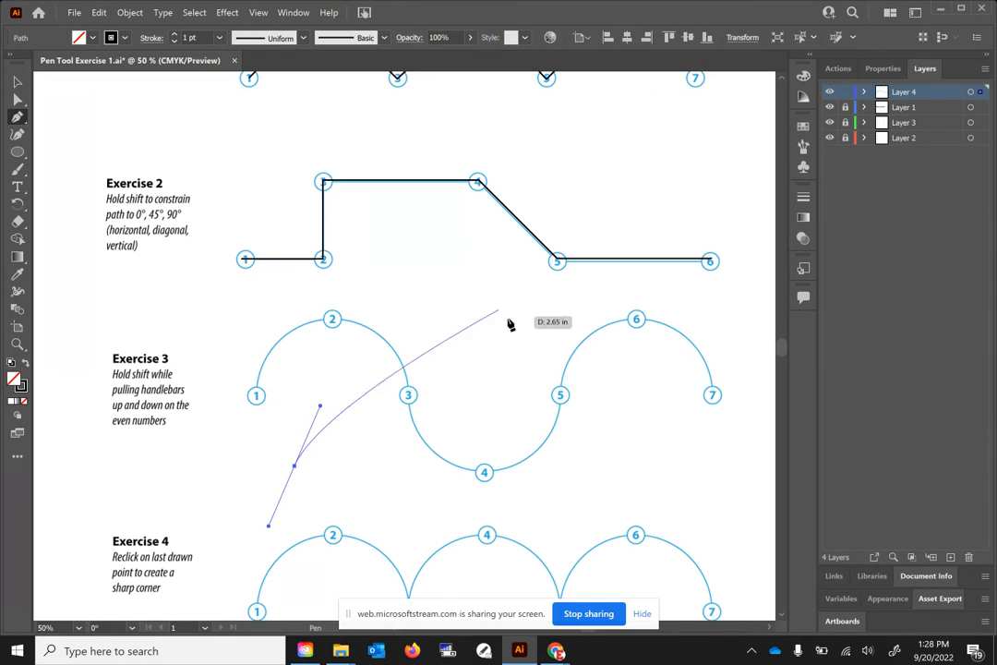
pyautogui.click(454, 325)
pyautogui.moveTo(456, 326); pyautogui.dragTo(561, 405)
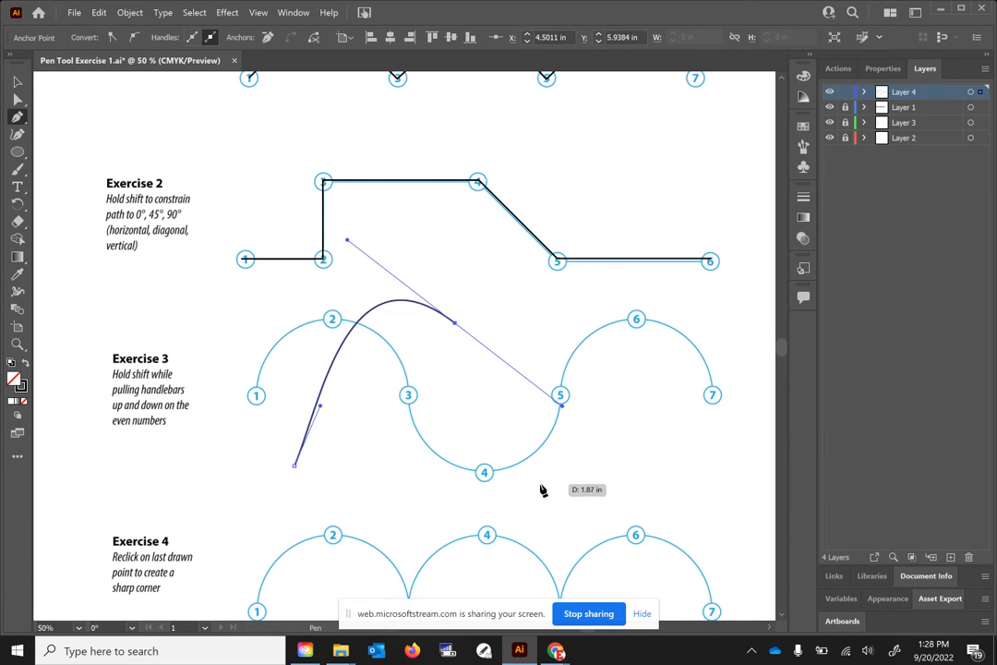
pyautogui.click(20, 82)
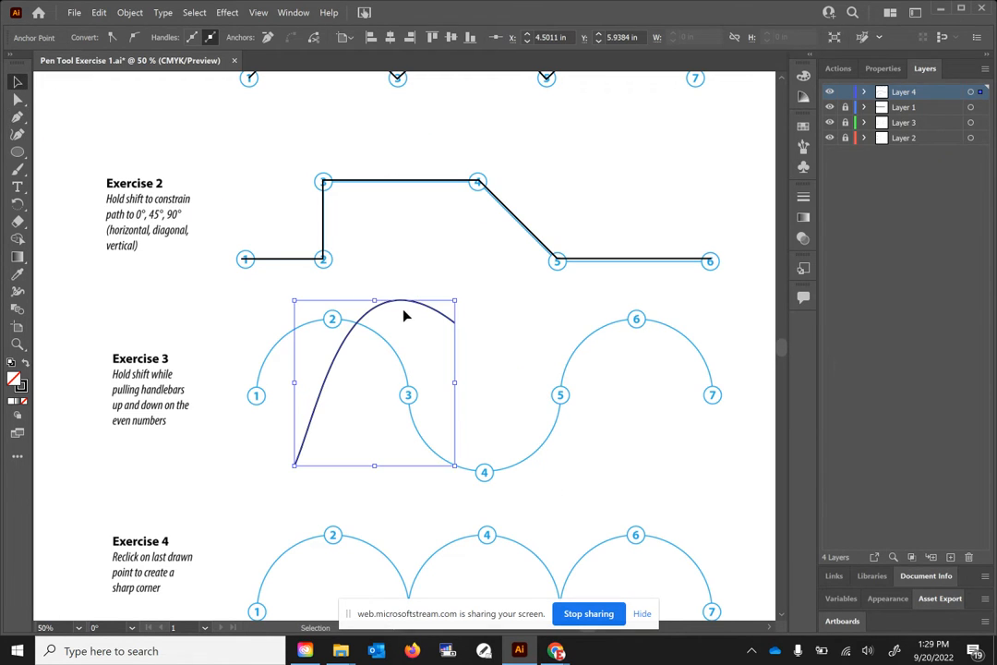
pyautogui.hotkey('ctrl', 'z')
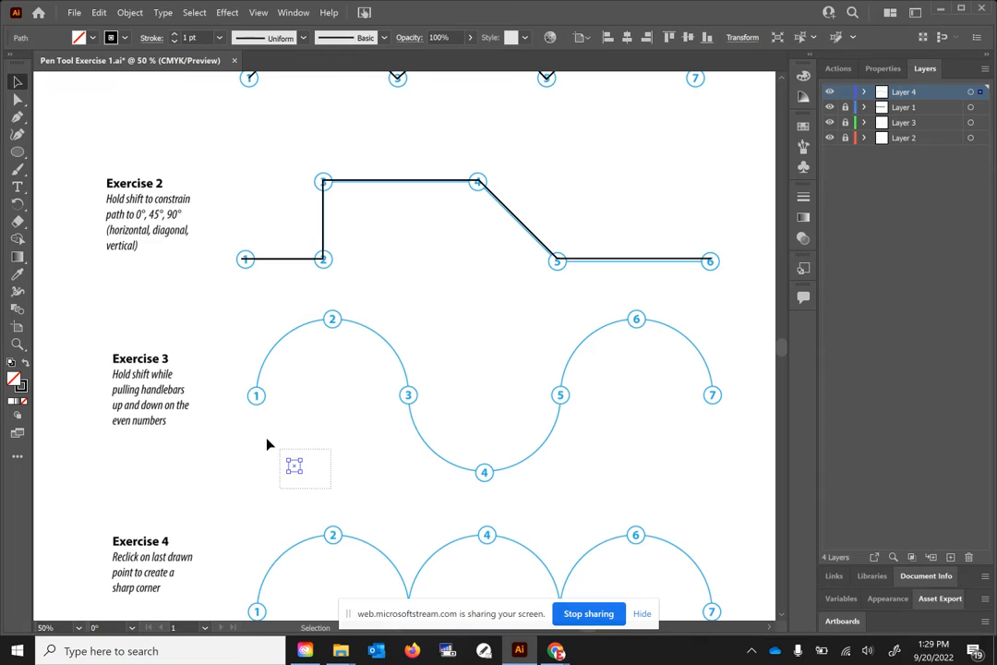
# Step: Undo the leftover practice anchor and trace the Exercise 3 wave with the Pen tool from point 1 through point 7, pulling handlebars at each point
pyautogui.hotkey('ctrl', 'z')
pyautogui.click(17, 116)
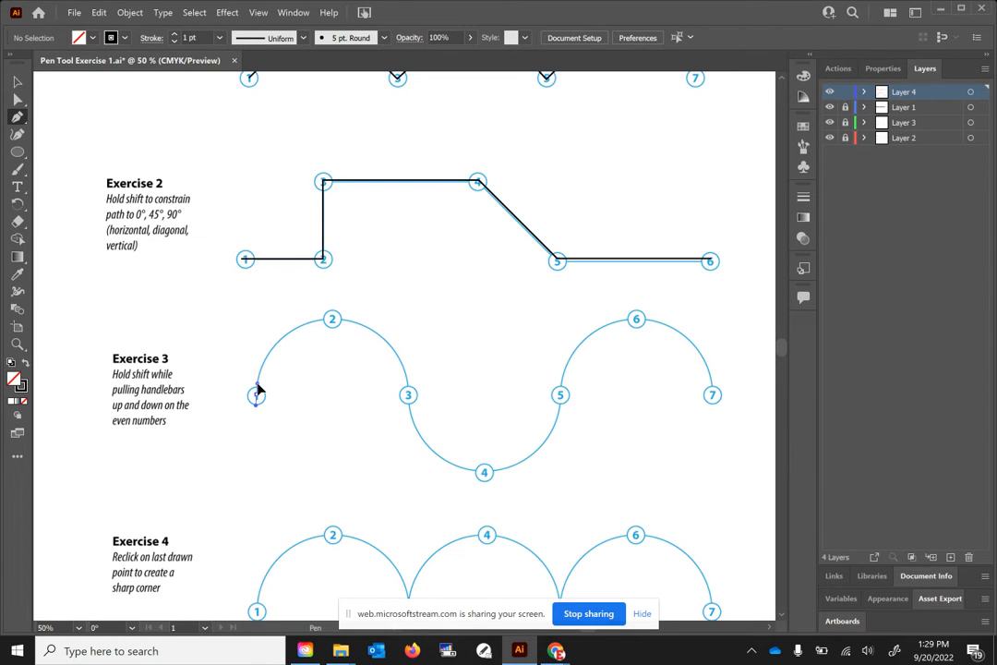
pyautogui.moveTo(259, 384); pyautogui.dragTo(262, 373)
pyautogui.moveTo(268, 355); pyautogui.dragTo(271, 352)
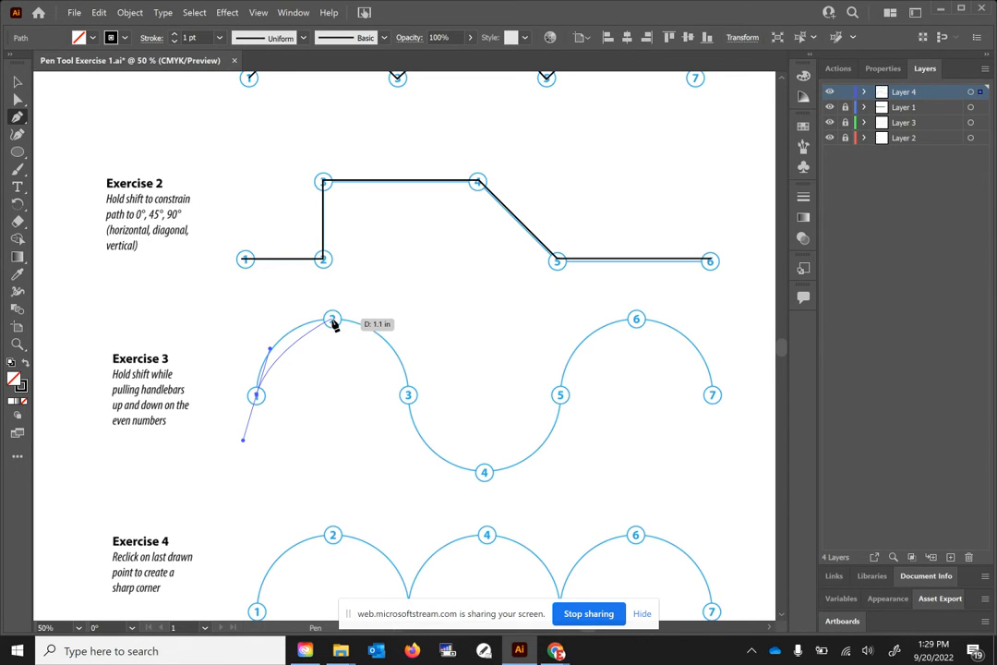
pyautogui.click(333, 321)
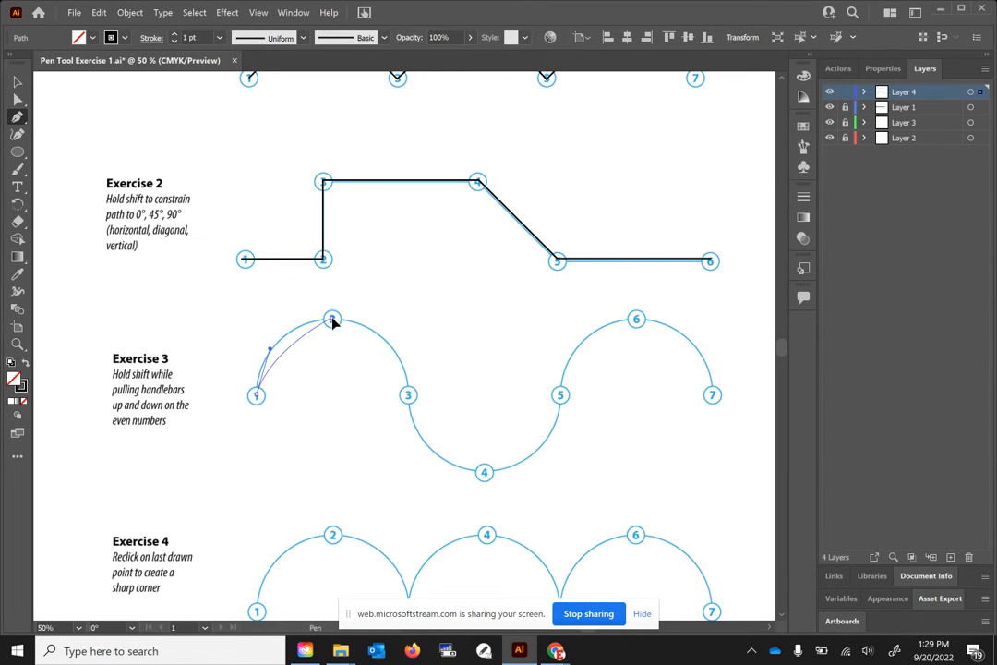
pyautogui.moveTo(333, 321); pyautogui.dragTo(380, 318)
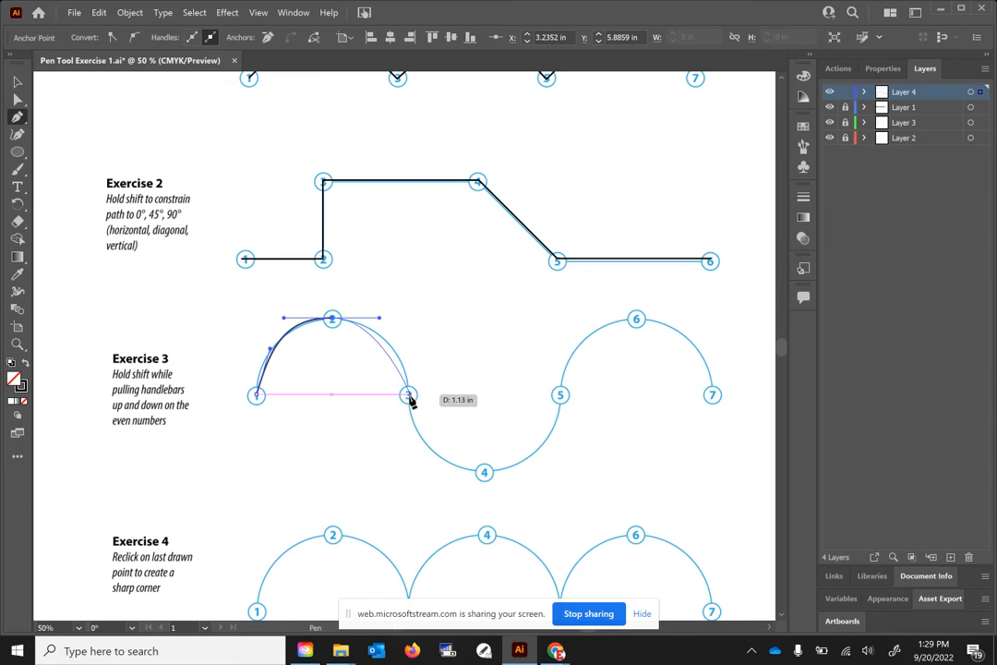
pyautogui.moveTo(410, 399); pyautogui.dragTo(417, 438)
pyautogui.moveTo(485, 472); pyautogui.dragTo(540, 472)
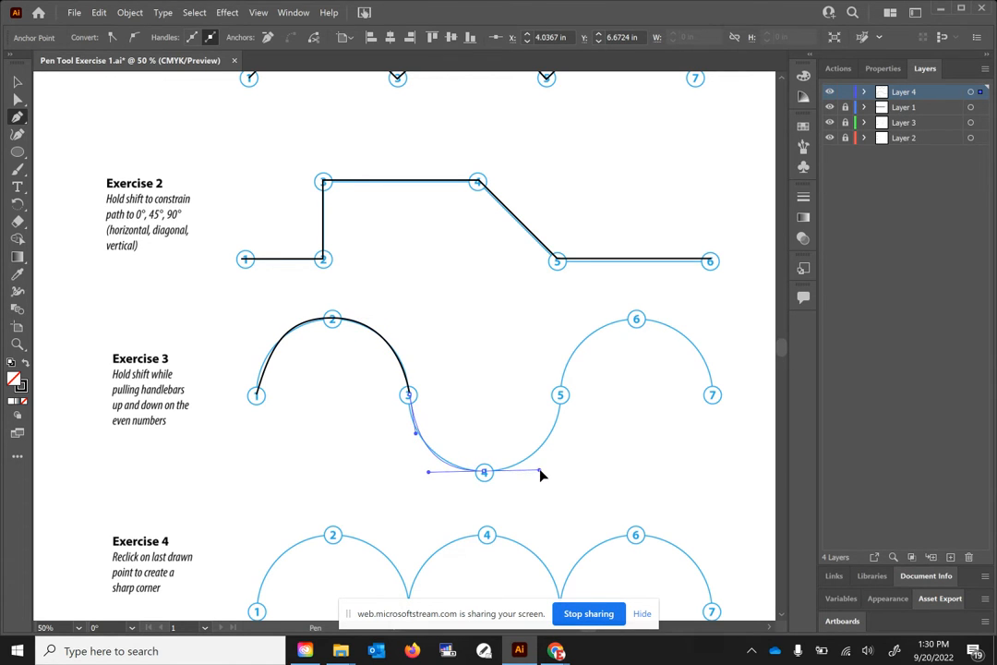
pyautogui.moveTo(561, 395); pyautogui.dragTo(566, 367)
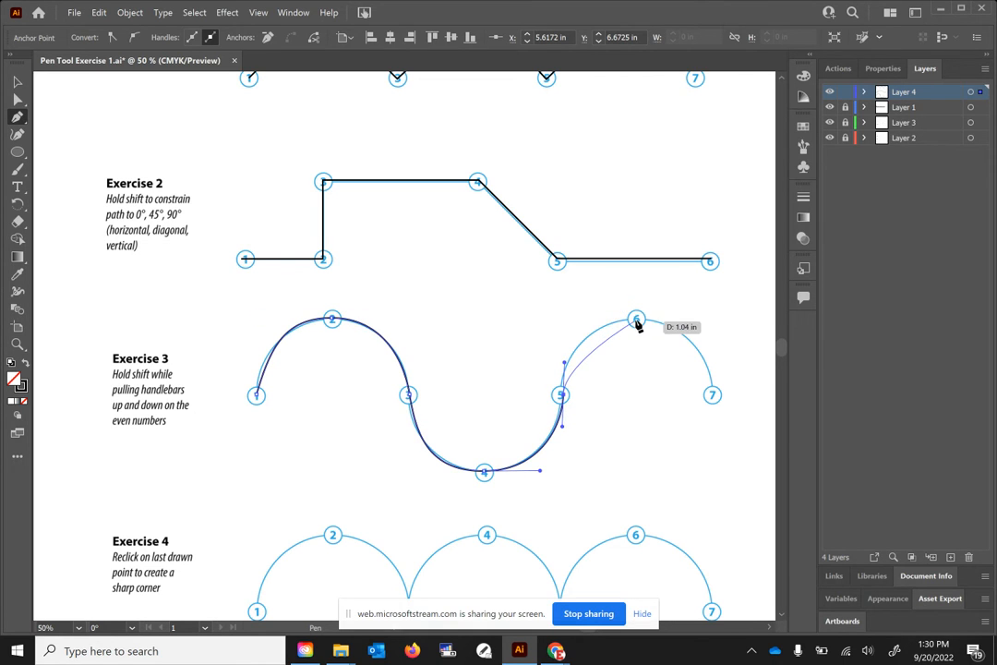
pyautogui.moveTo(636, 320); pyautogui.dragTo(688, 320)
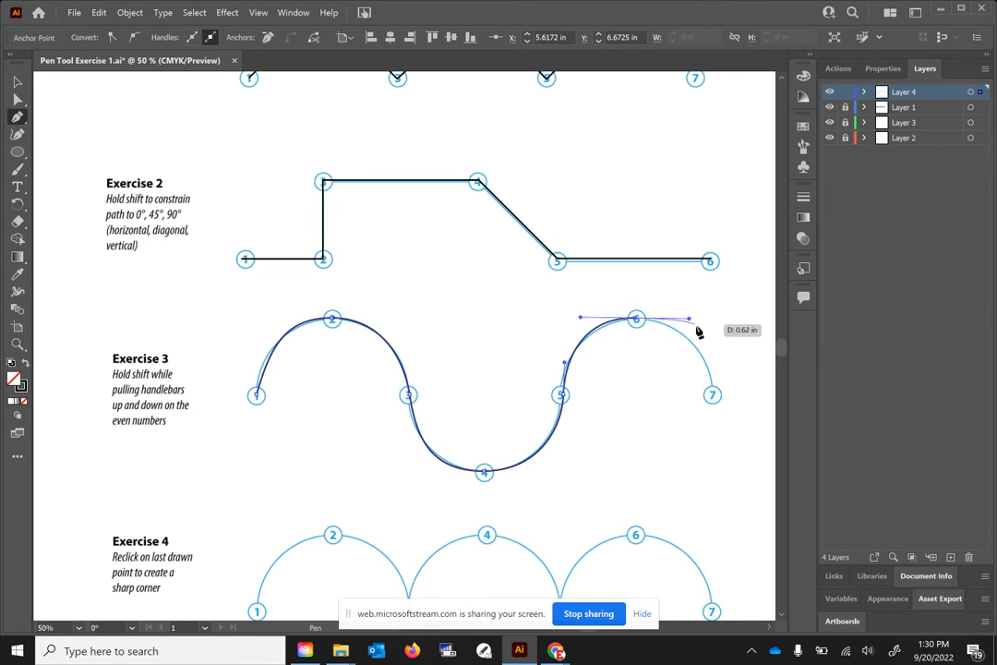
pyautogui.moveTo(713, 395); pyautogui.dragTo(710, 431)
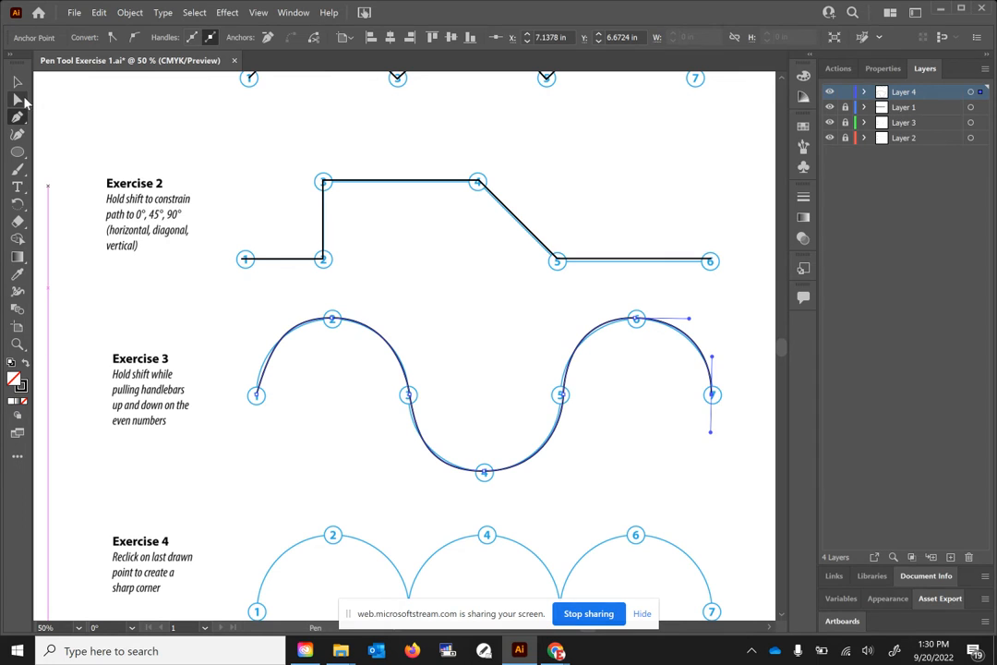
# Step: Reshape the Exercise 3 wave's handlebars at points 1, 3 and 4 with Direct Selection to fit the guide, and deselect the path
pyautogui.click(19, 99)
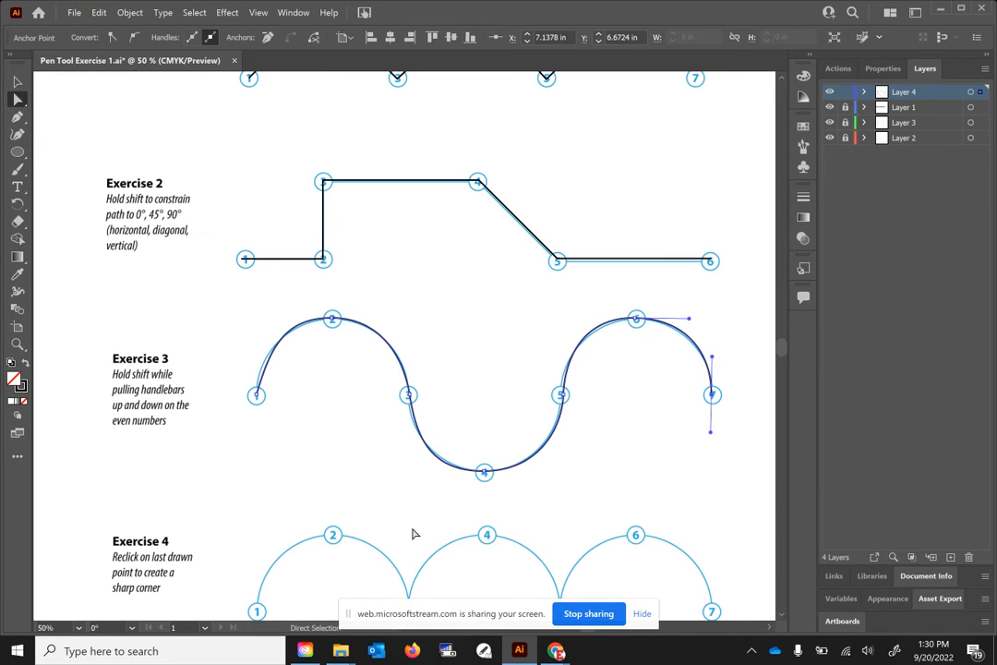
pyautogui.moveTo(299, 432); pyautogui.dragTo(232, 398)
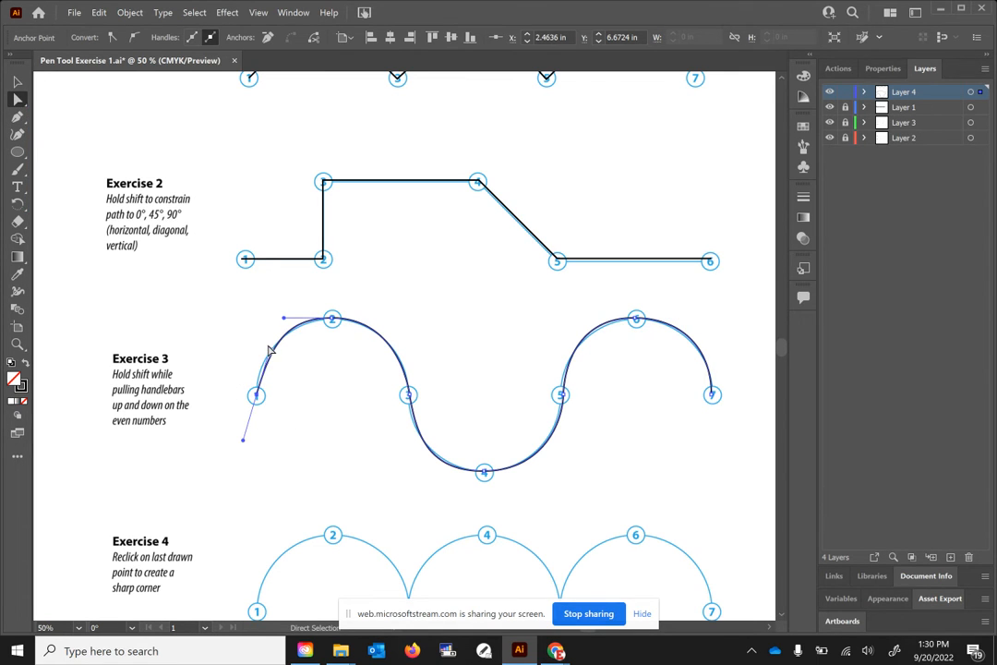
pyautogui.moveTo(269, 349); pyautogui.dragTo(258, 359)
pyautogui.moveTo(439, 365); pyautogui.dragTo(403, 407)
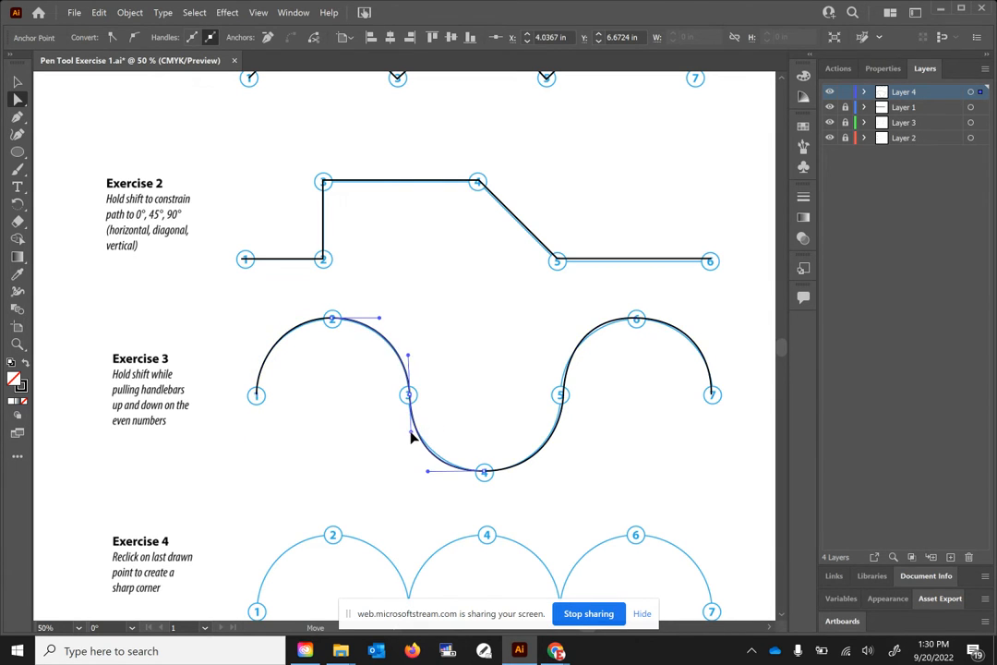
pyautogui.moveTo(415, 436); pyautogui.dragTo(412, 432)
pyautogui.moveTo(428, 476); pyautogui.dragTo(436, 472)
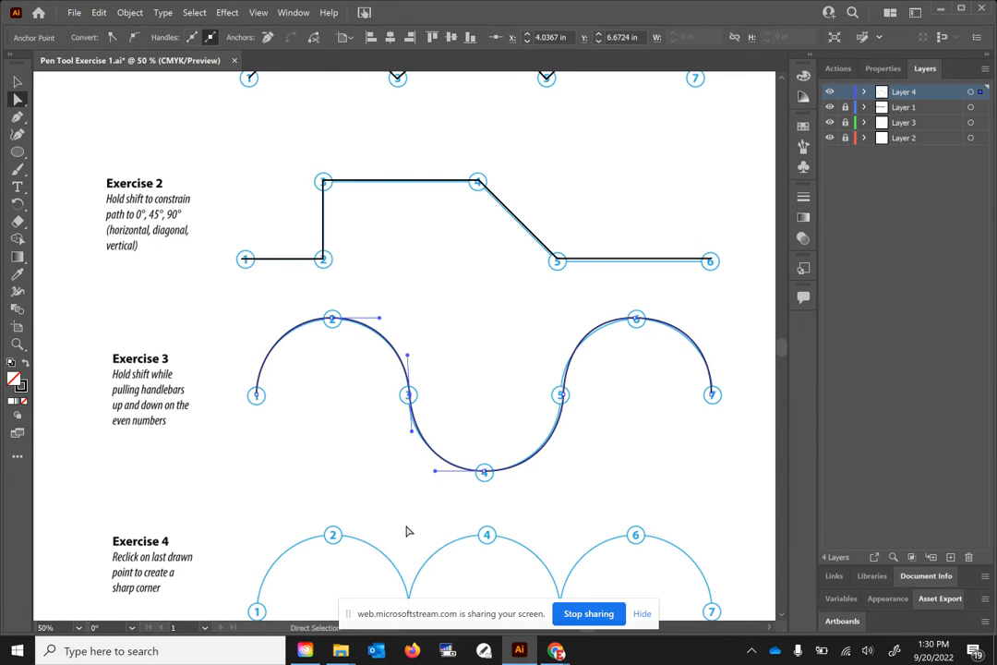
pyautogui.click(365, 464)
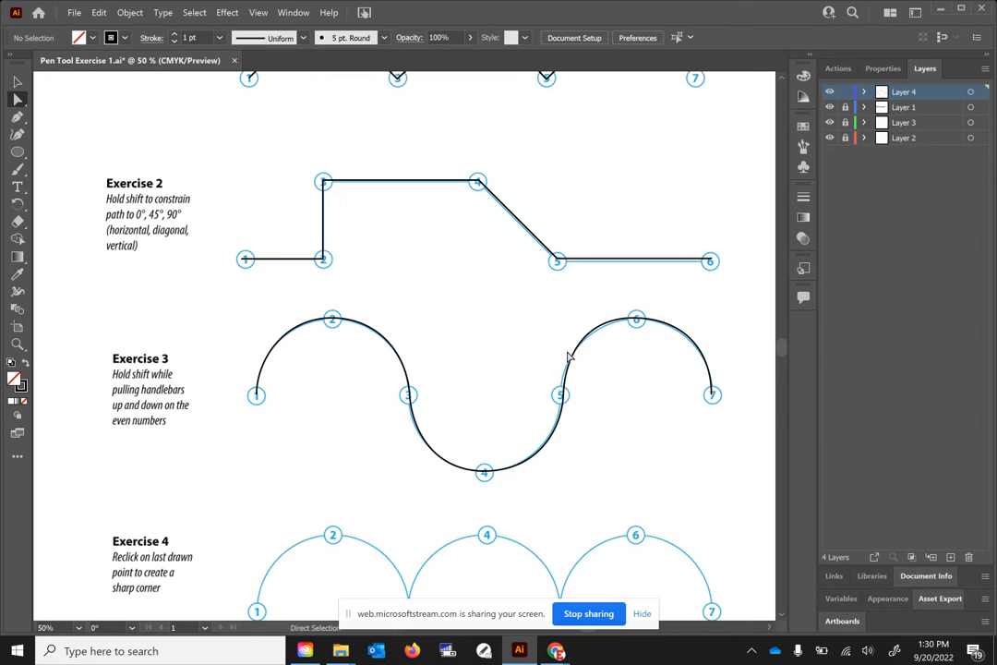
# Step: Start the Exercise 4 path with the Pen tool at point 1 and curve it to point 2 with a nearly horizontal handlebar
pyautogui.scroll(-5, 552, 409)
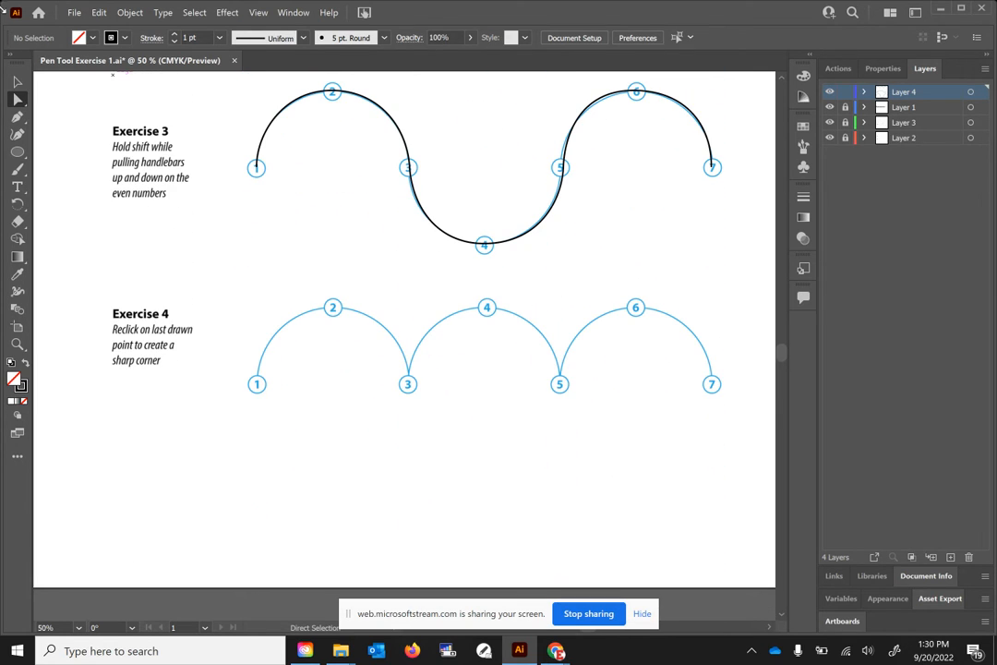
pyautogui.click(17, 115)
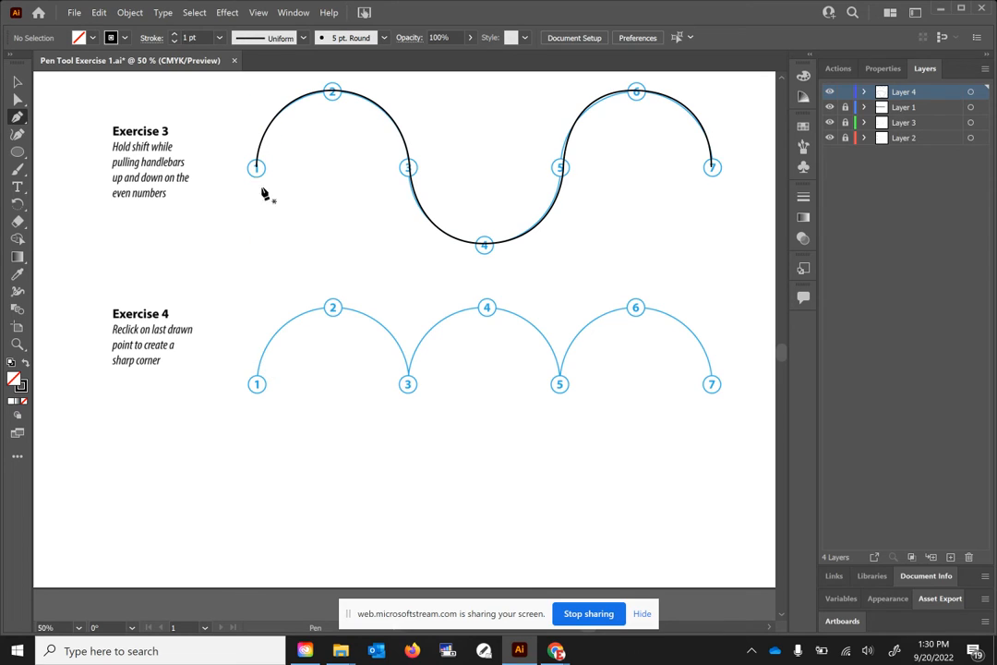
pyautogui.click(258, 385)
pyautogui.moveTo(257, 373); pyautogui.dragTo(263, 342)
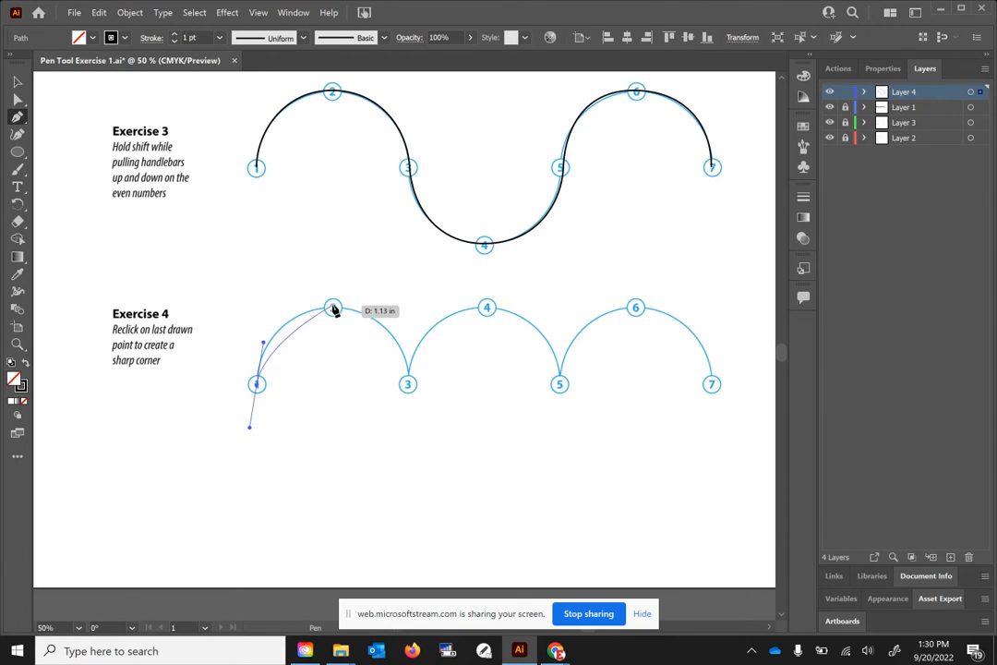
pyautogui.click(333, 310)
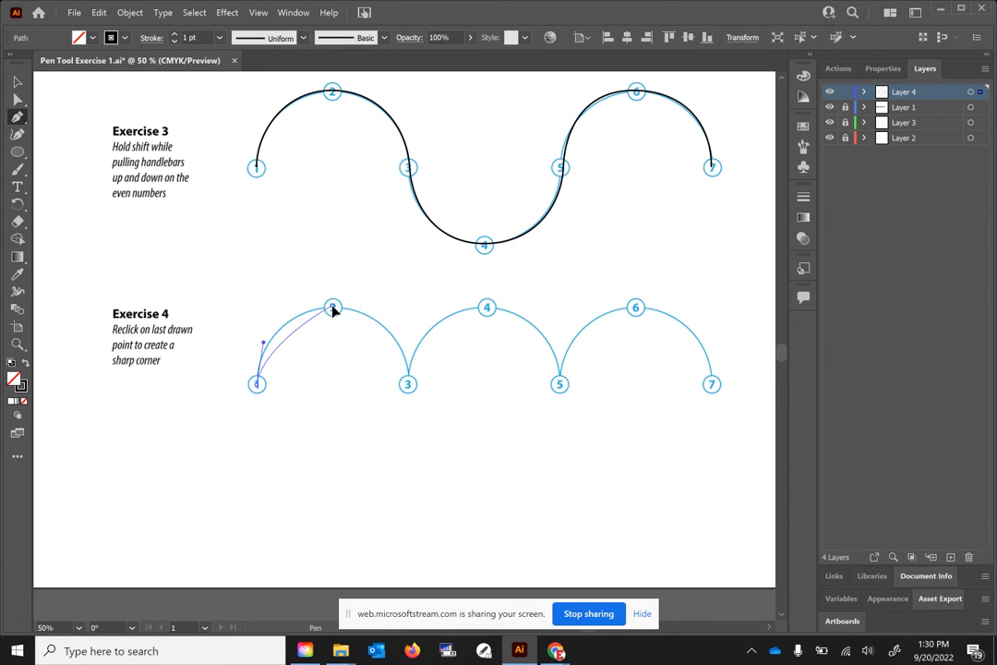
pyautogui.moveTo(333, 311); pyautogui.dragTo(390, 312)
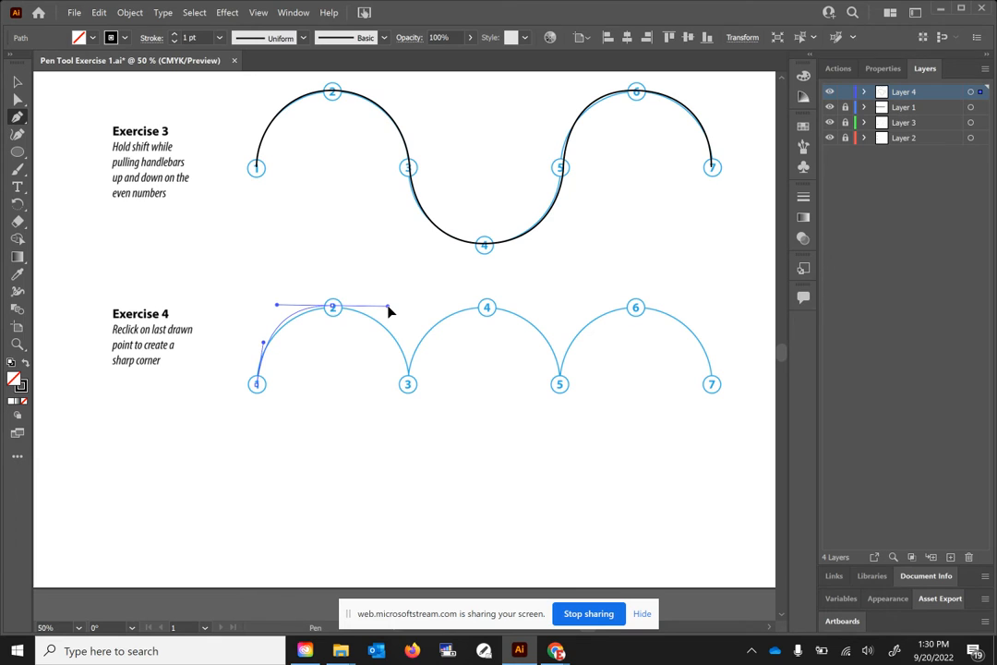
pyautogui.moveTo(389, 312); pyautogui.dragTo(389, 314)
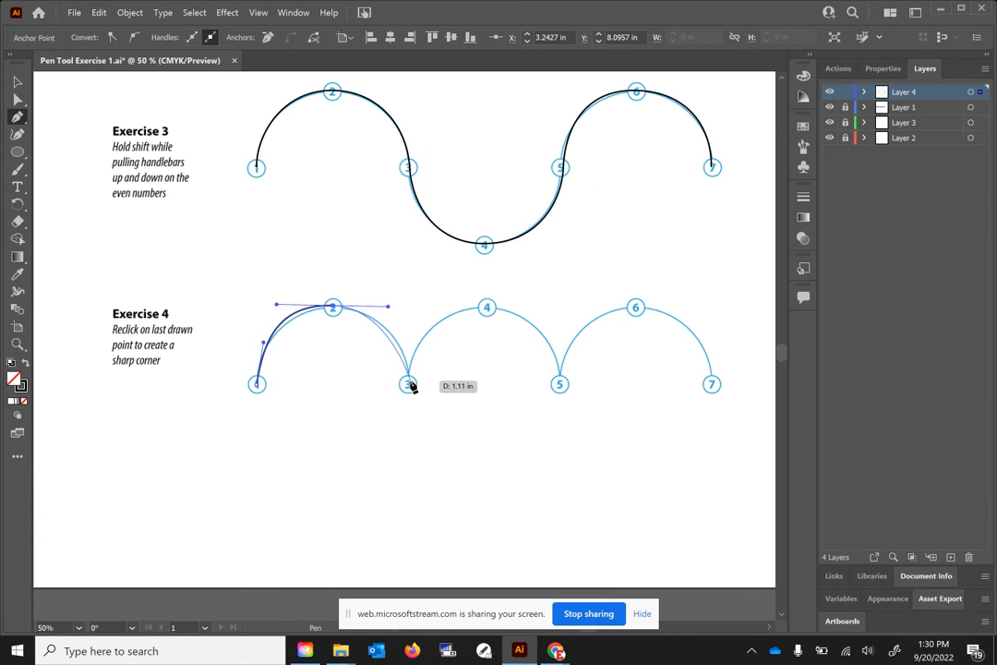
# Step: Continue the Exercise 4 scalloped path from point 3 through point 7, pulling handlebars and reclicking point 5 for a sharp corner
pyautogui.moveTo(409, 388); pyautogui.dragTo(419, 366)
pyautogui.moveTo(487, 308); pyautogui.dragTo(542, 306)
pyautogui.moveTo(561, 383); pyautogui.dragTo(570, 374)
pyautogui.click(560, 383)
pyautogui.moveTo(635, 307); pyautogui.dragTo(697, 313)
pyautogui.moveTo(712, 383); pyautogui.dragTo(738, 415)
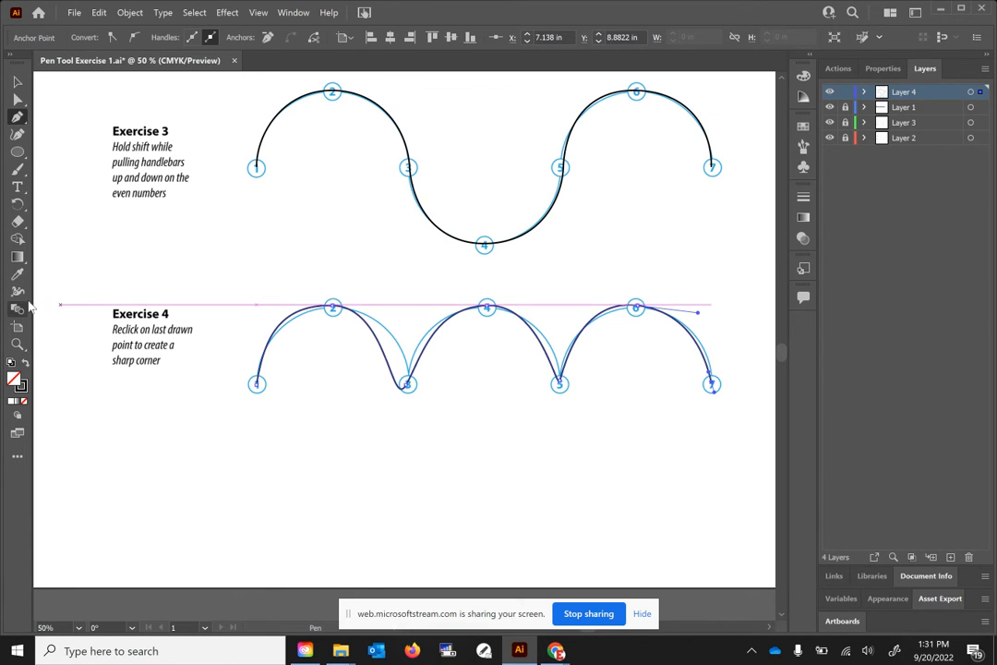
# Step: Convert the rounded anchor at point 3 of the Exercise 4 path to a sharp corner with the Anchor Point tool
pyautogui.click(18, 345)
pyautogui.click(407, 380)
pyautogui.click(393, 361)
pyautogui.click(413, 377)
pyautogui.click(414, 348)
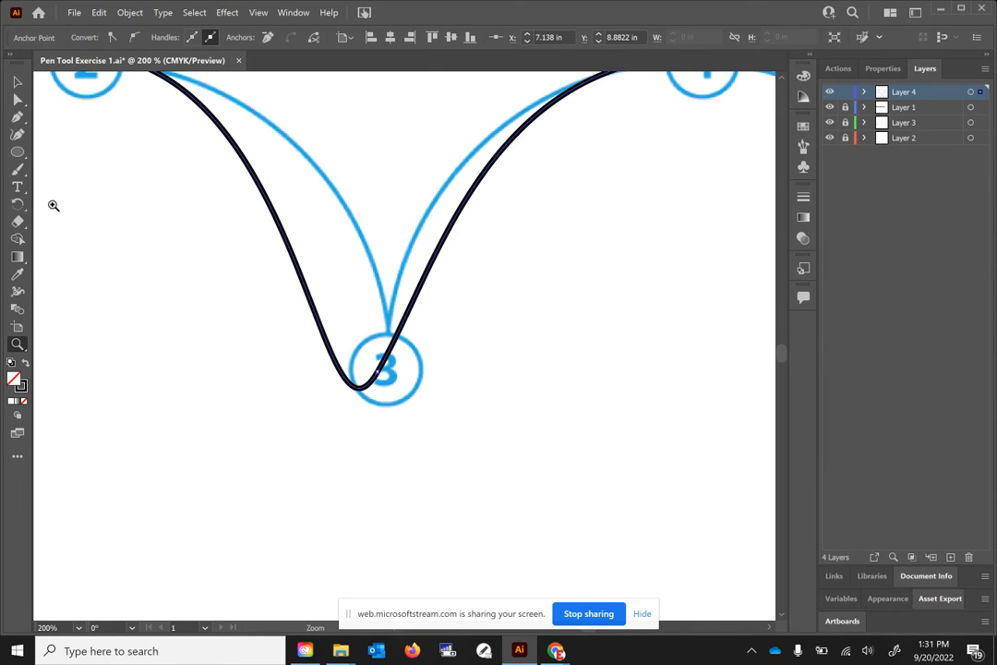
pyautogui.click(19, 117)
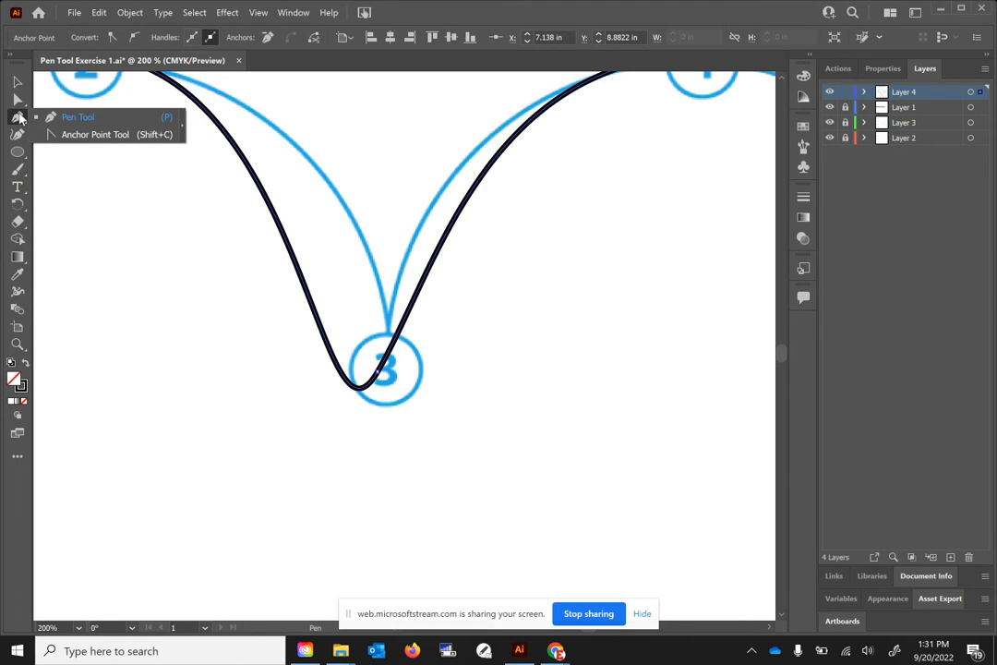
pyautogui.click(93, 135)
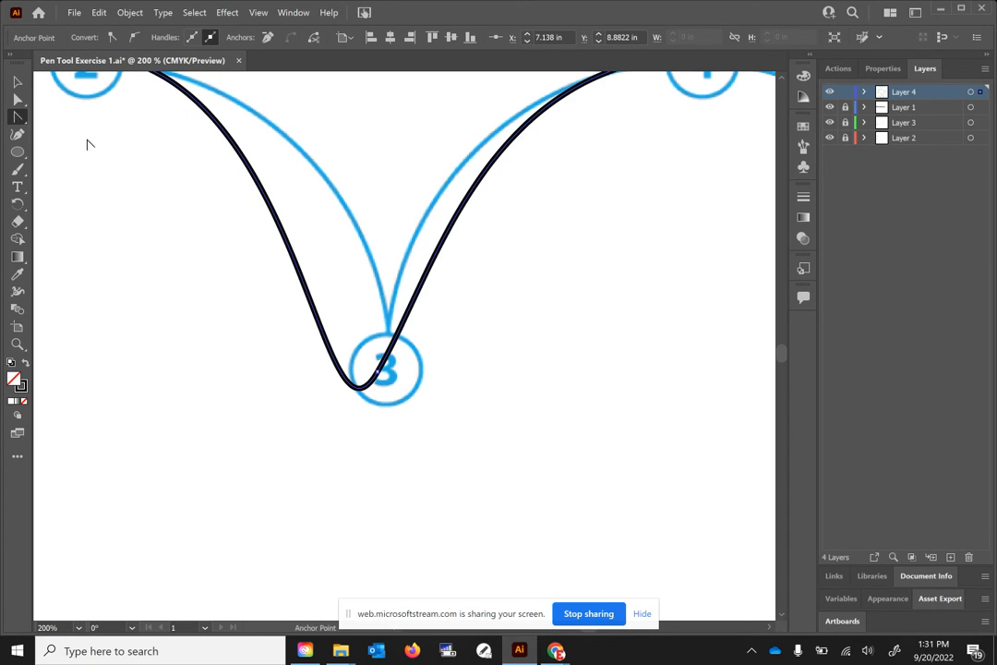
pyautogui.click(377, 374)
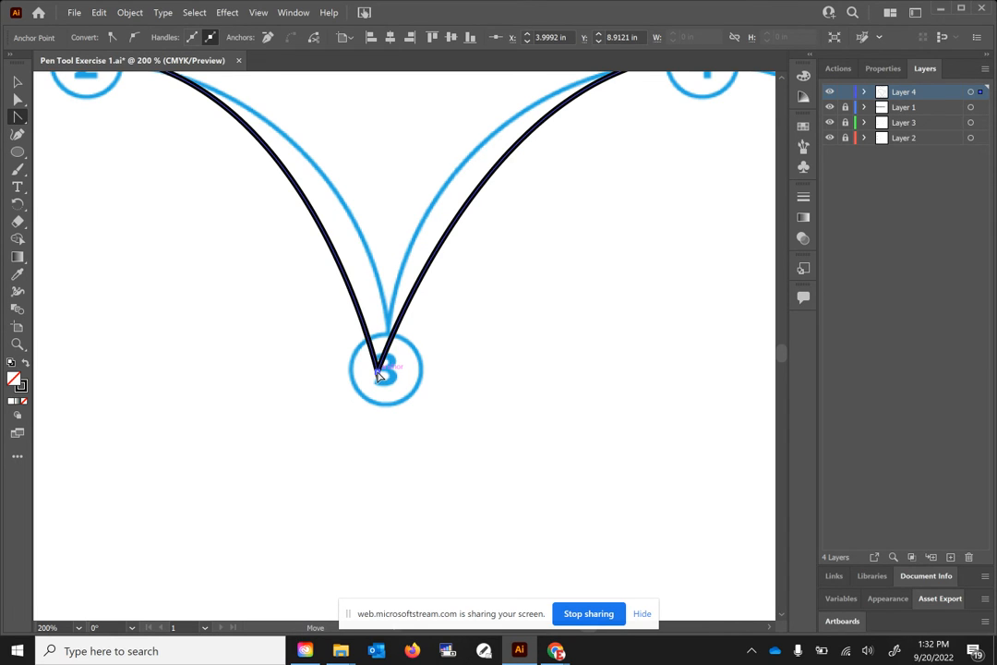
pyautogui.moveTo(379, 372); pyautogui.dragTo(476, 371)
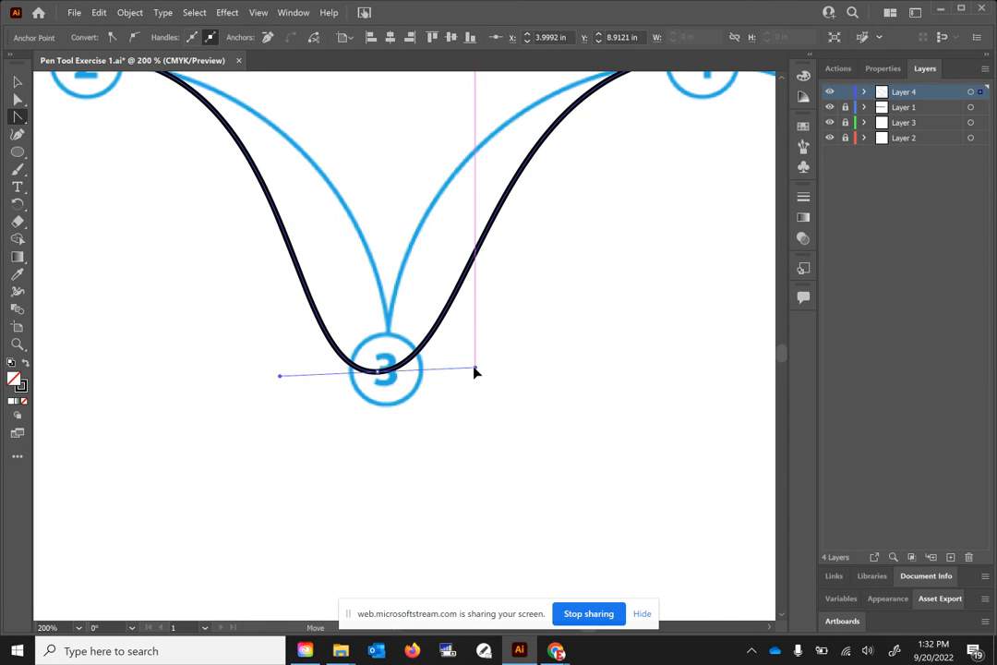
pyautogui.click(380, 373)
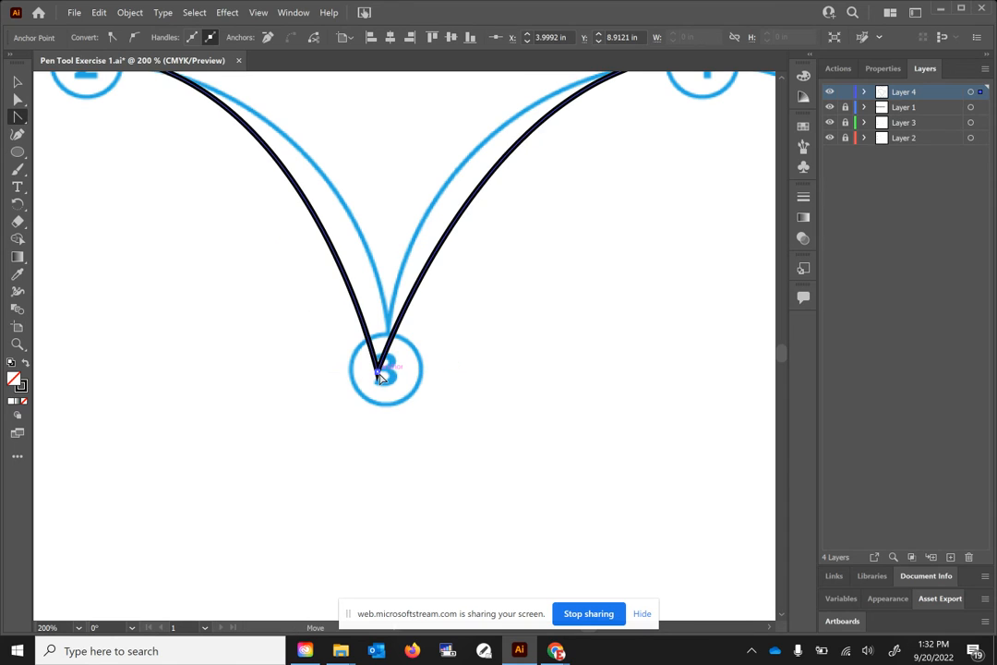
# Step: Fit the Exercise 4 curve between points 2 and 3 to the guide, moving both anchors and lengthening point 2's handlebar toward point 3
pyautogui.click(18, 99)
pyautogui.moveTo(378, 372); pyautogui.dragTo(391, 343)
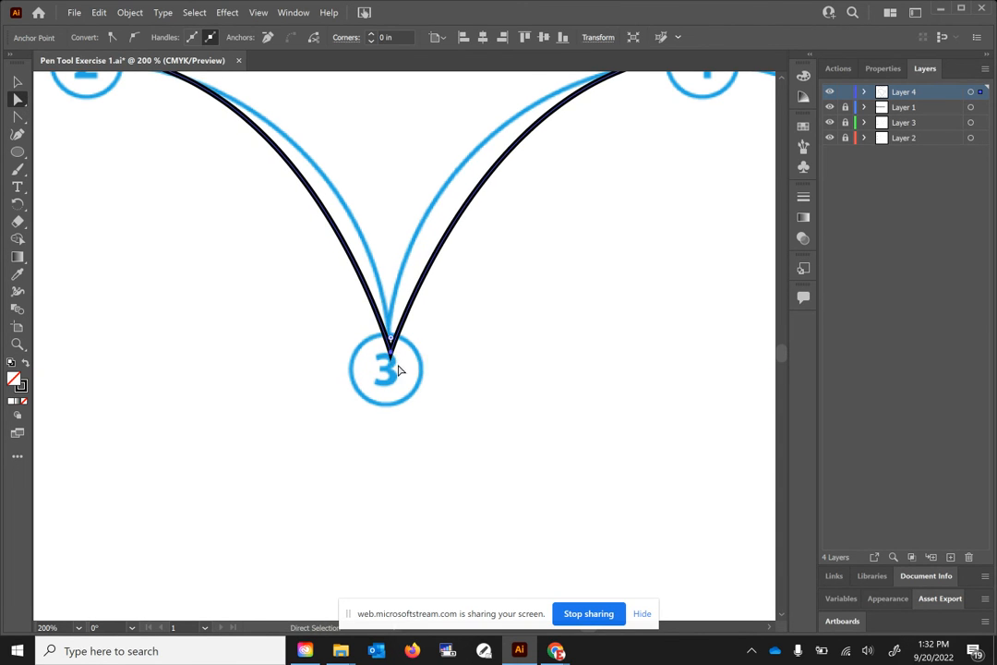
pyautogui.scroll(5, 401, 396)
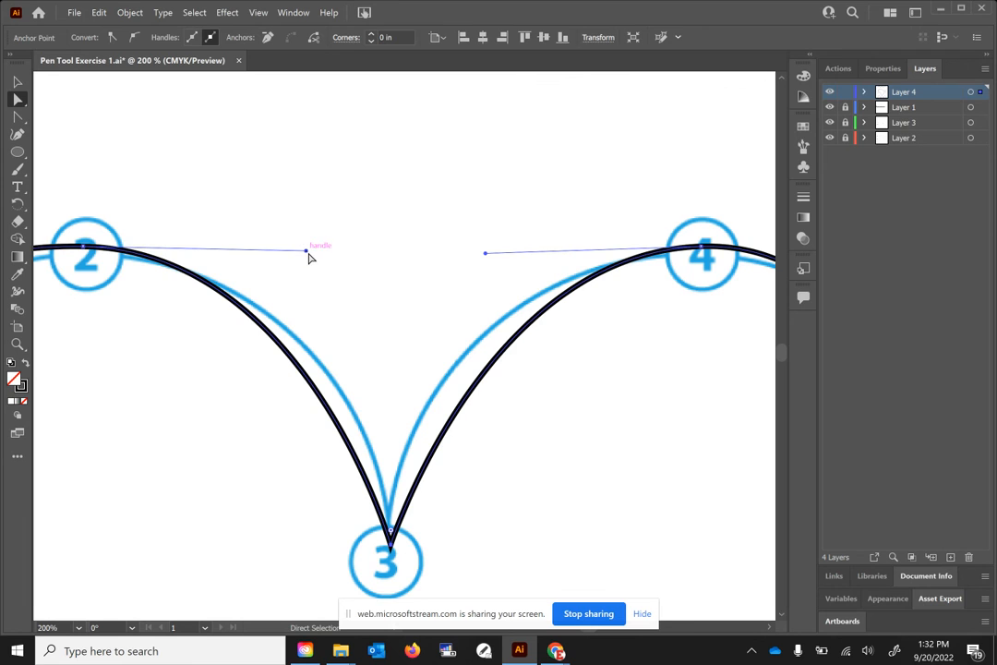
pyautogui.moveTo(307, 251); pyautogui.dragTo(367, 252)
pyautogui.click(83, 250)
pyautogui.moveTo(83, 250); pyautogui.dragTo(85, 259)
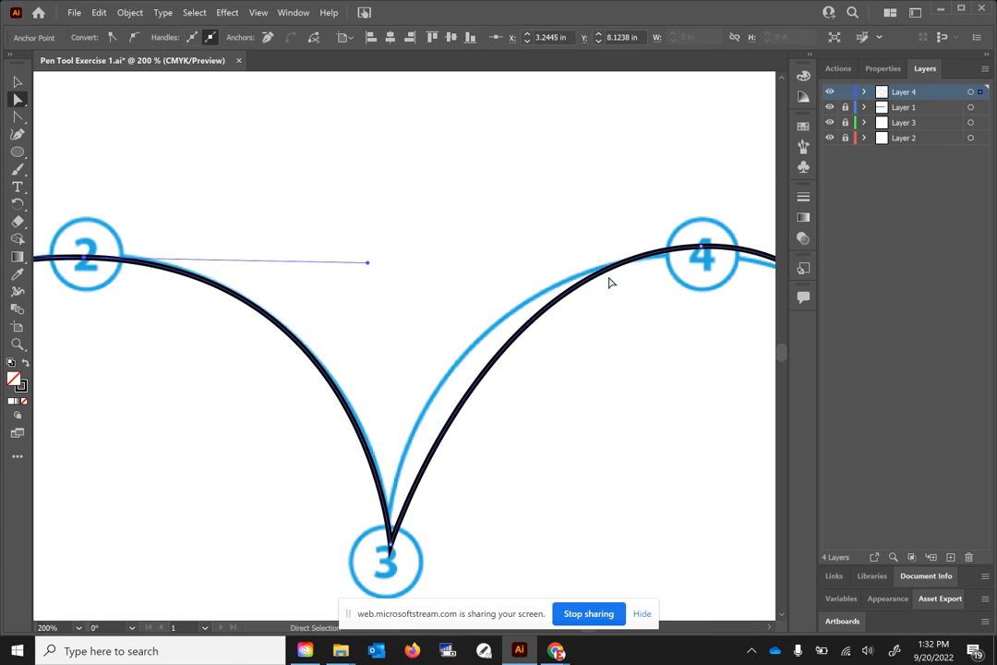
# Step: Shift the Exercise 4 anchor at point 4 to about X 4.77 in, Y 8.12 in and lengthen its handlebar toward point 3
pyautogui.click(713, 257)
pyautogui.moveTo(707, 251); pyautogui.dragTo(668, 258)
pyautogui.moveTo(677, 258); pyautogui.dragTo(677, 258)
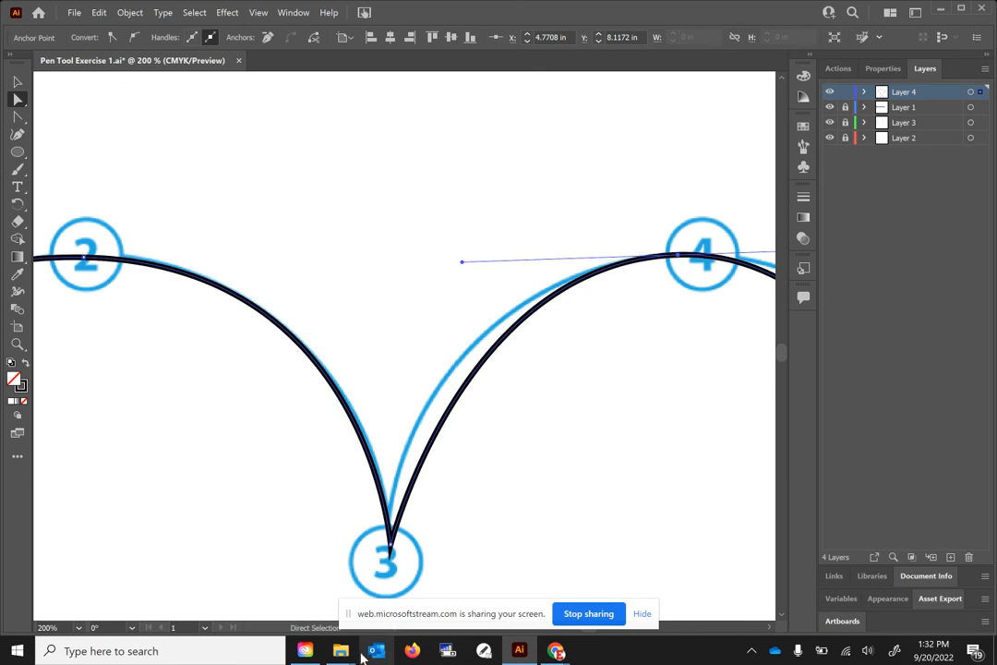
pyautogui.moveTo(466, 261); pyautogui.dragTo(392, 275)
# Step: Draw a freehand practice squiggle above the Exercise 4 curves with the Pen tool, pulling handlebars along it, and end the path
pyautogui.click(18, 345)
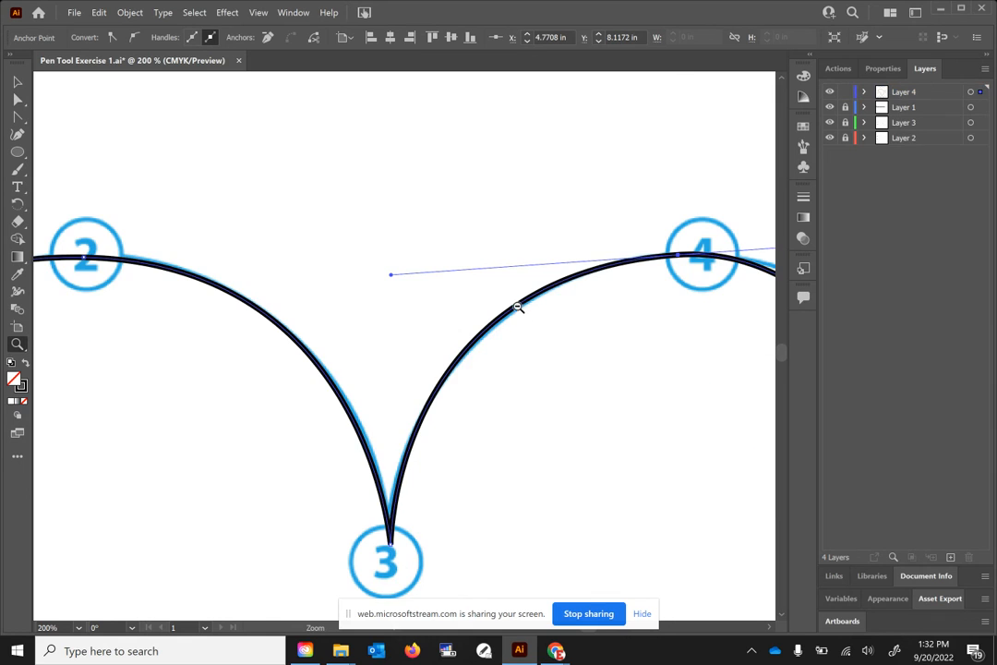
pyautogui.keyDown('alt'); pyautogui.click(518, 307); pyautogui.keyUp('alt')
pyautogui.click(17, 116)
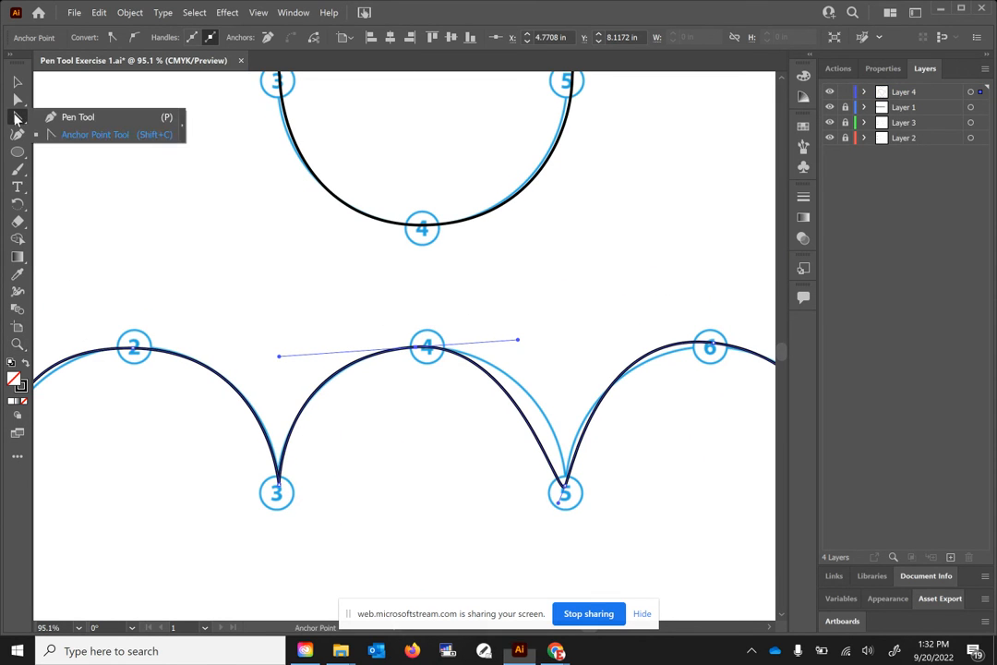
pyautogui.click(78, 116)
pyautogui.moveTo(114, 193); pyautogui.dragTo(170, 284)
pyautogui.moveTo(235, 320); pyautogui.dragTo(307, 292)
pyautogui.moveTo(308, 231); pyautogui.dragTo(329, 169)
pyautogui.moveTo(357, 180); pyautogui.dragTo(348, 206)
pyautogui.moveTo(338, 189); pyautogui.dragTo(341, 207)
pyautogui.click(369, 270)
pyautogui.press('Escape')
# Step: Move the practice squiggle slightly with the Selection tool and delete it
pyautogui.press('v')
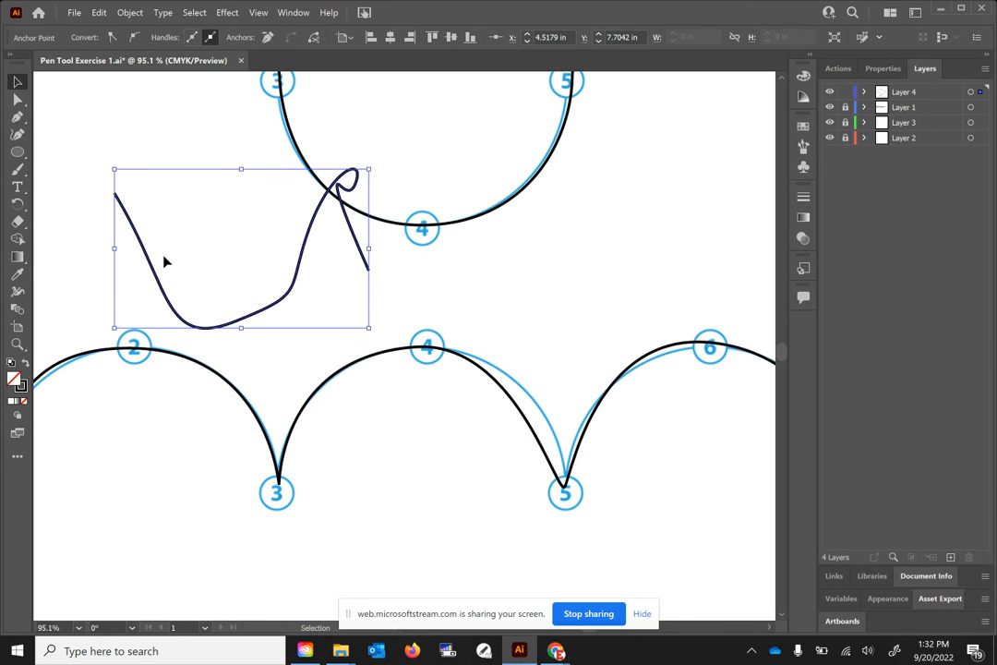
pyautogui.moveTo(157, 277)
pyautogui.mouseDown()
pyautogui.moveTo(135, 257)
pyautogui.moveTo(193, 316)
pyautogui.mouseUp()
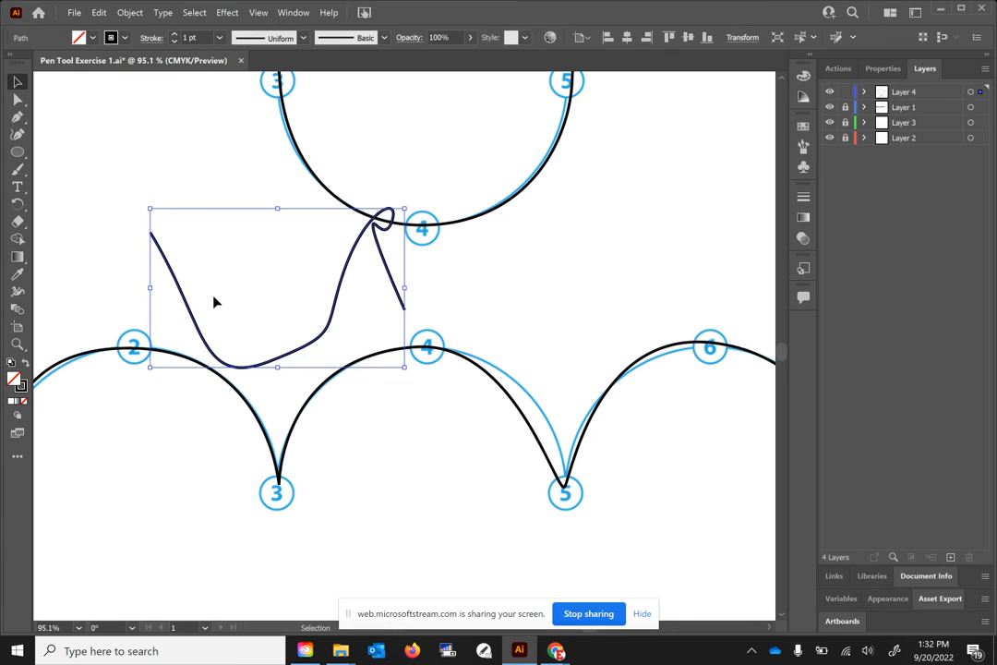
pyautogui.press('Delete')
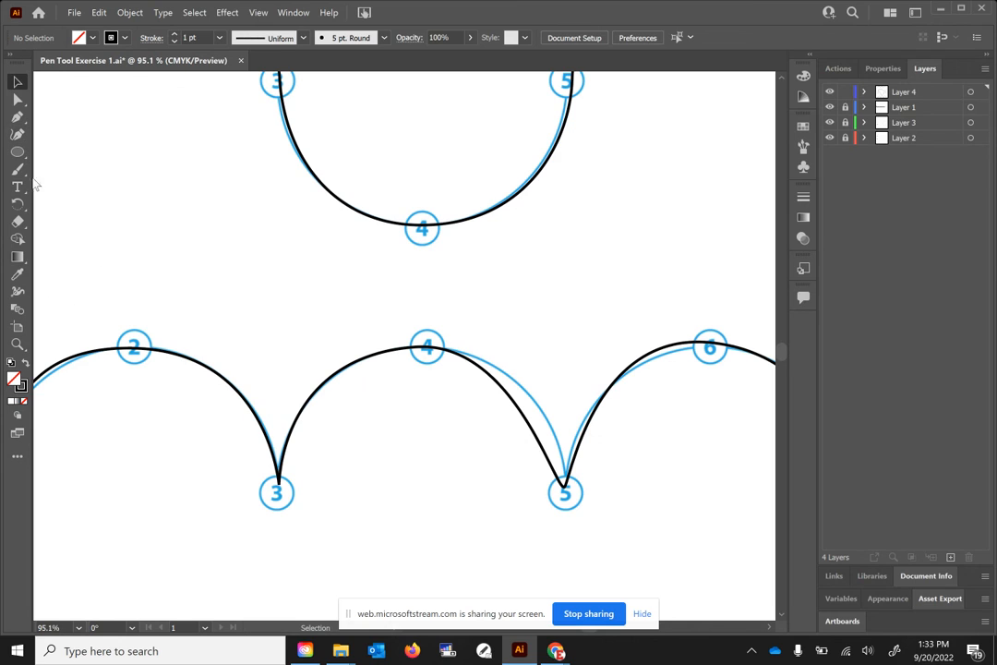
# Step: Draw a practice zigzag of five straight segments across Exercise 4 with the Pen tool and end the path
pyautogui.click(16, 117)
pyautogui.click(139, 146)
pyautogui.click(196, 241)
pyautogui.click(303, 204)
pyautogui.click(353, 361)
pyautogui.click(441, 473)
pyautogui.click(381, 514)
pyautogui.press('Escape')
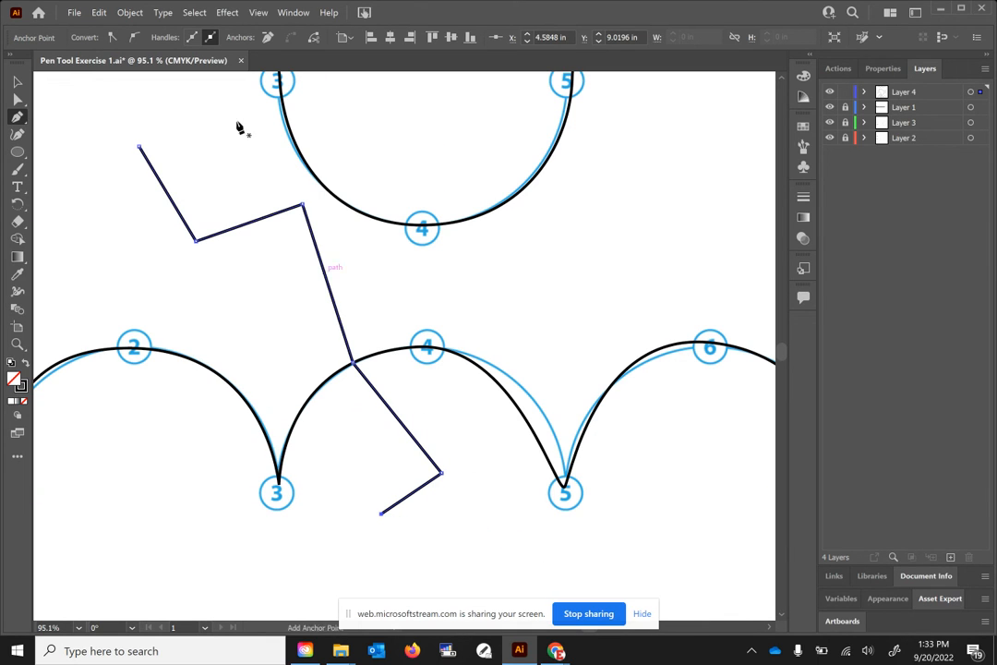
# Step: Undo the last four segments of the practice zigzag and end the path after its first segment
pyautogui.press('ctrl')
pyautogui.hotkey('ctrl', 'z')
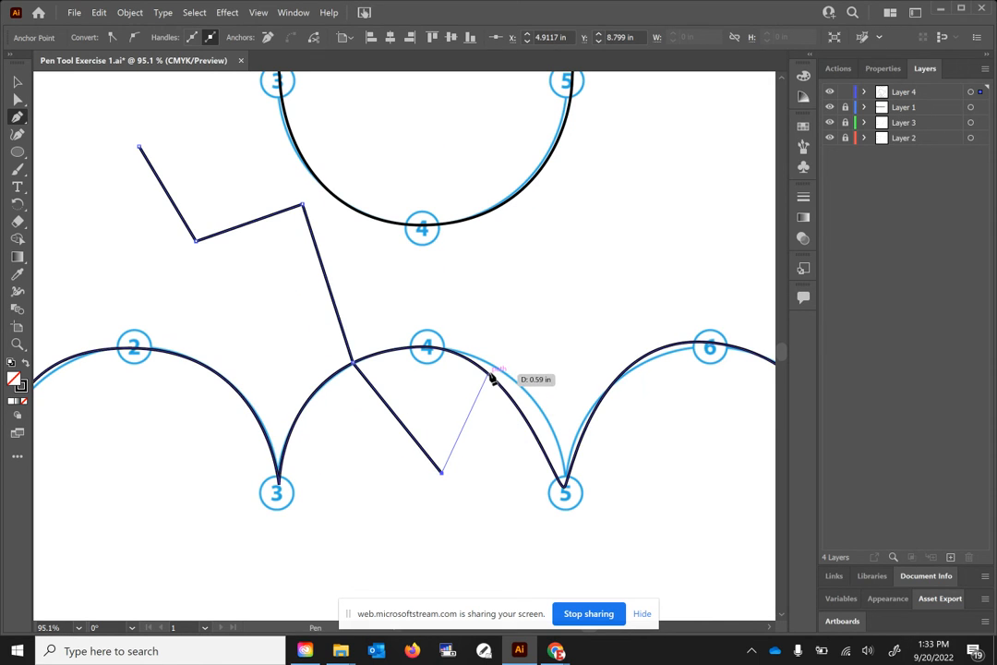
pyautogui.hotkey('ctrl', 'z')
pyautogui.hotkey('ctrl', 'z')
pyautogui.hotkey('ctrl', 'z')
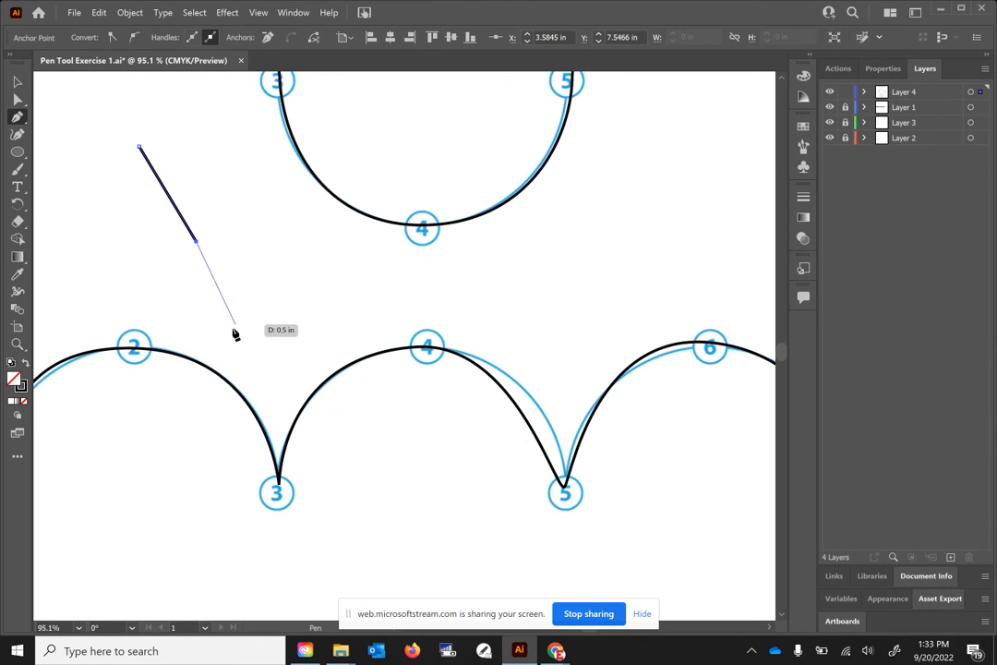
pyautogui.press('Escape')
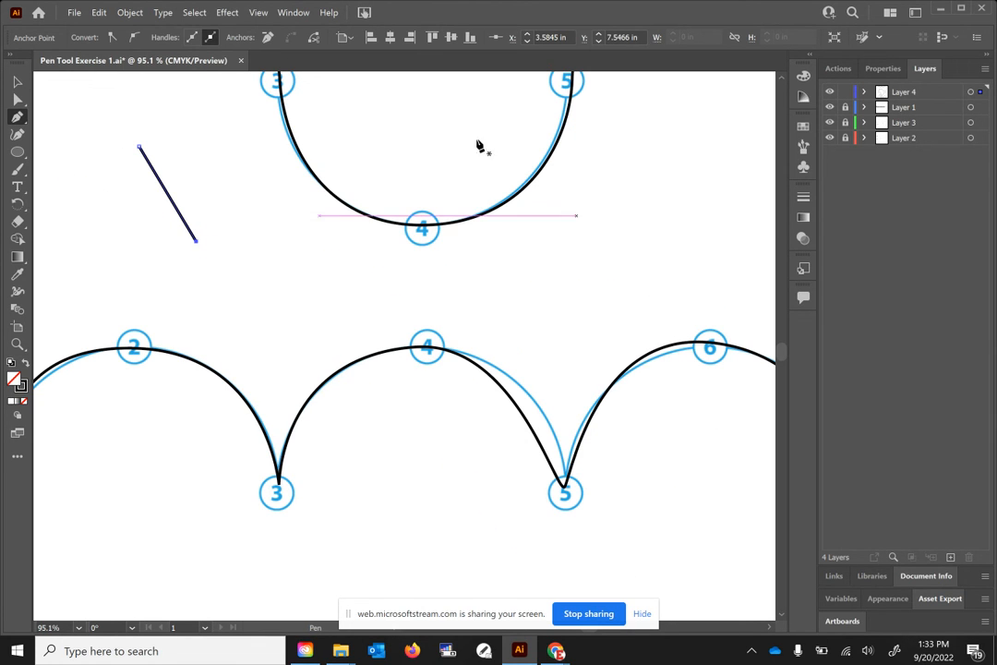